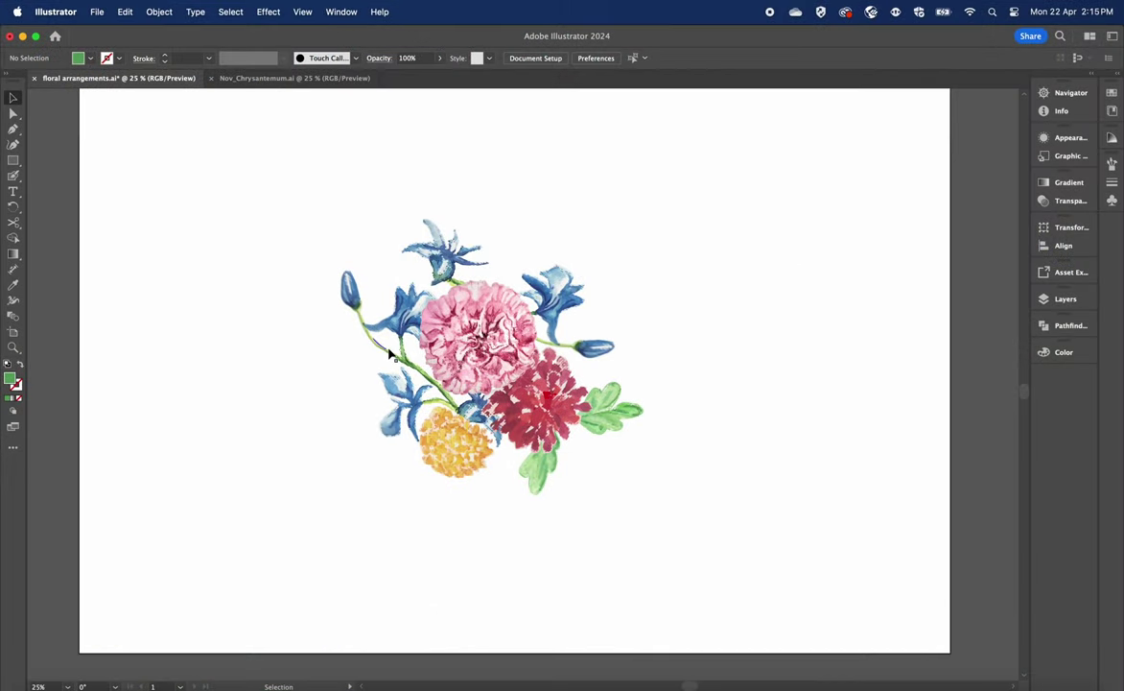
# Step: Reposition the upper green leaf sprig beside the pink carnation in the floral arrangement
pyautogui.click(553, 298)
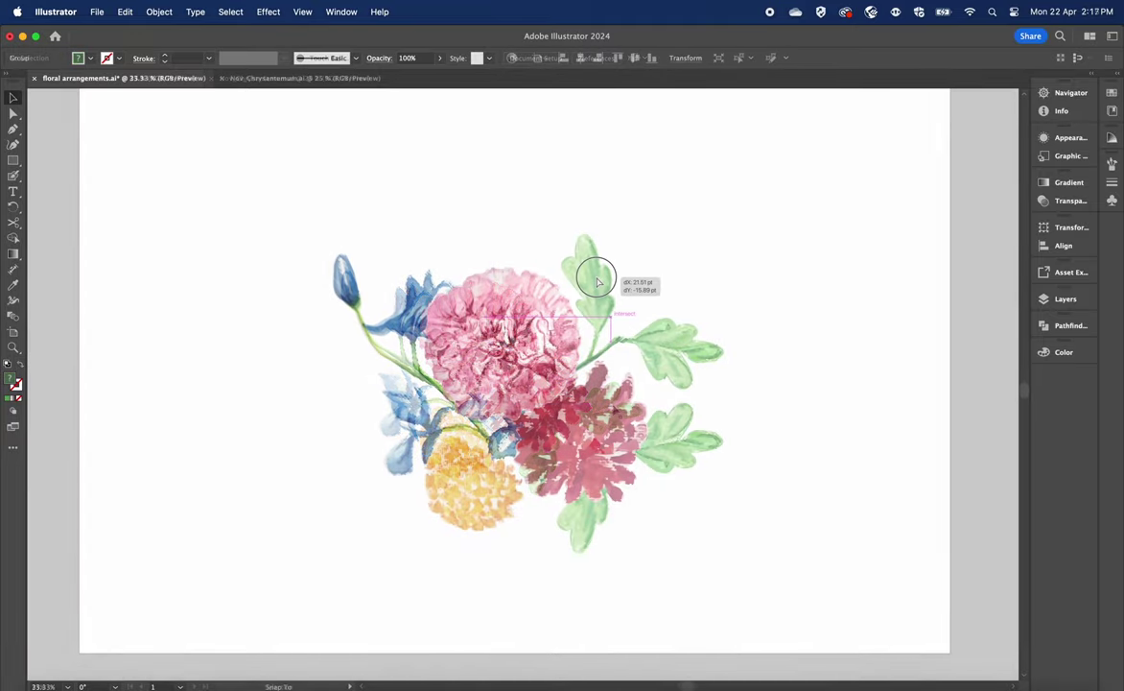
pyautogui.moveTo(592, 272); pyautogui.dragTo(593, 278)
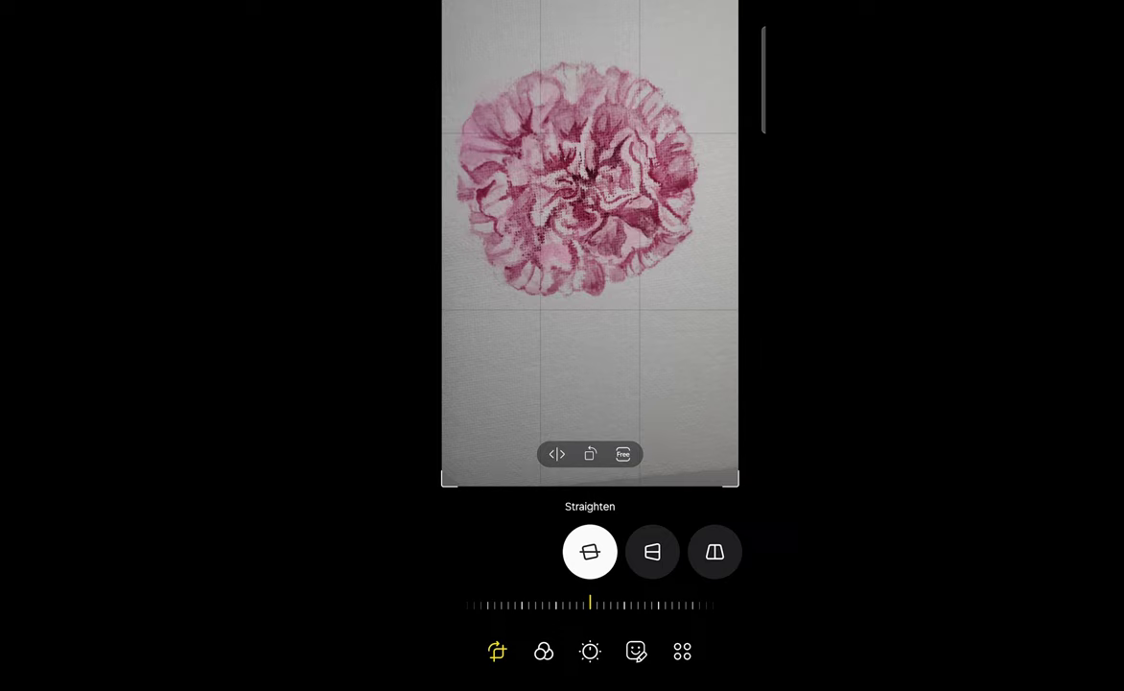
# Step: Raise the contrast of the carnation photo to 43 and compare it with the original
pyautogui.click(592, 654)
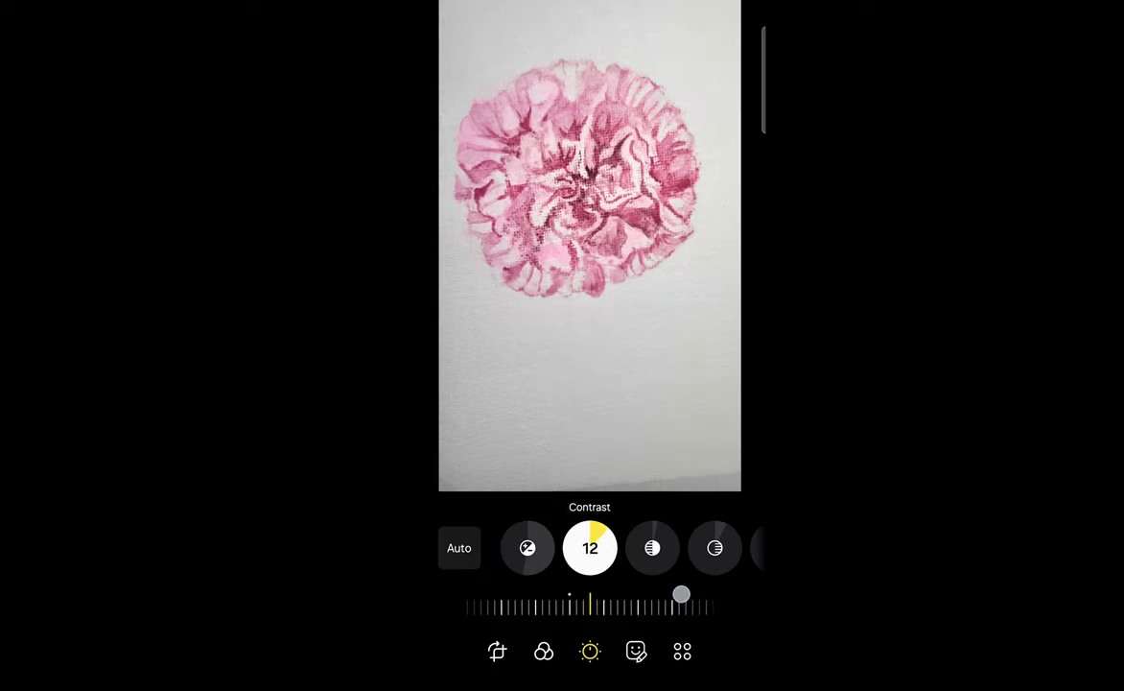
pyautogui.moveTo(681, 594); pyautogui.dragTo(639, 605)
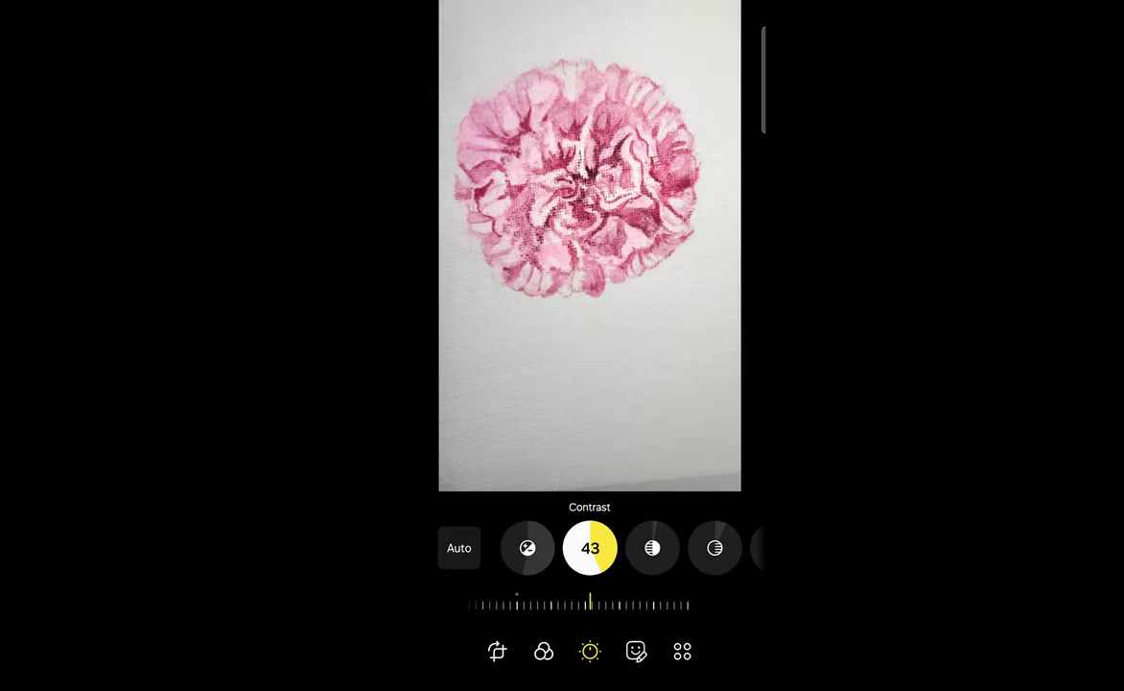
pyautogui.click(573, 86)
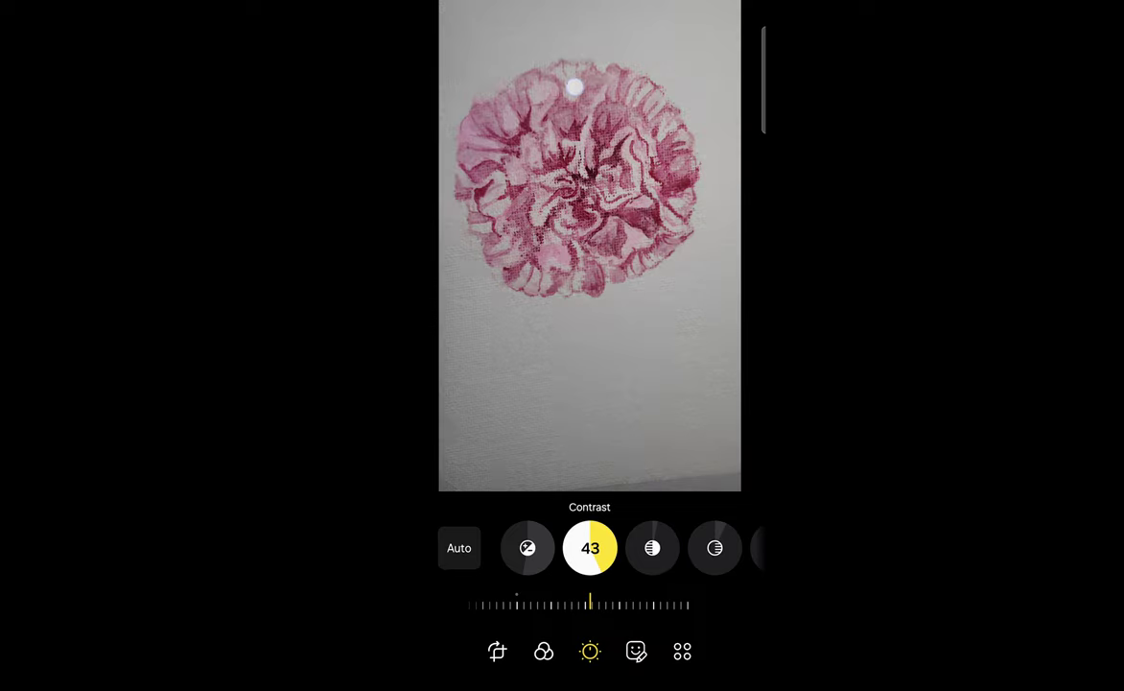
# Step: Adjust the carnation photo's tones further, lowering the shadows to -63, and compare the result with the original
pyautogui.moveTo(624, 603)
pyautogui.mouseDown()
pyautogui.moveTo(722, 602)
pyautogui.moveTo(628, 606)
pyautogui.mouseUp()
pyautogui.moveTo(602, 555); pyautogui.dragTo(736, 555)
pyautogui.moveTo(645, 608); pyautogui.dragTo(696, 605)
pyautogui.click(650, 556)
pyautogui.click(650, 548)
pyautogui.click(652, 548)
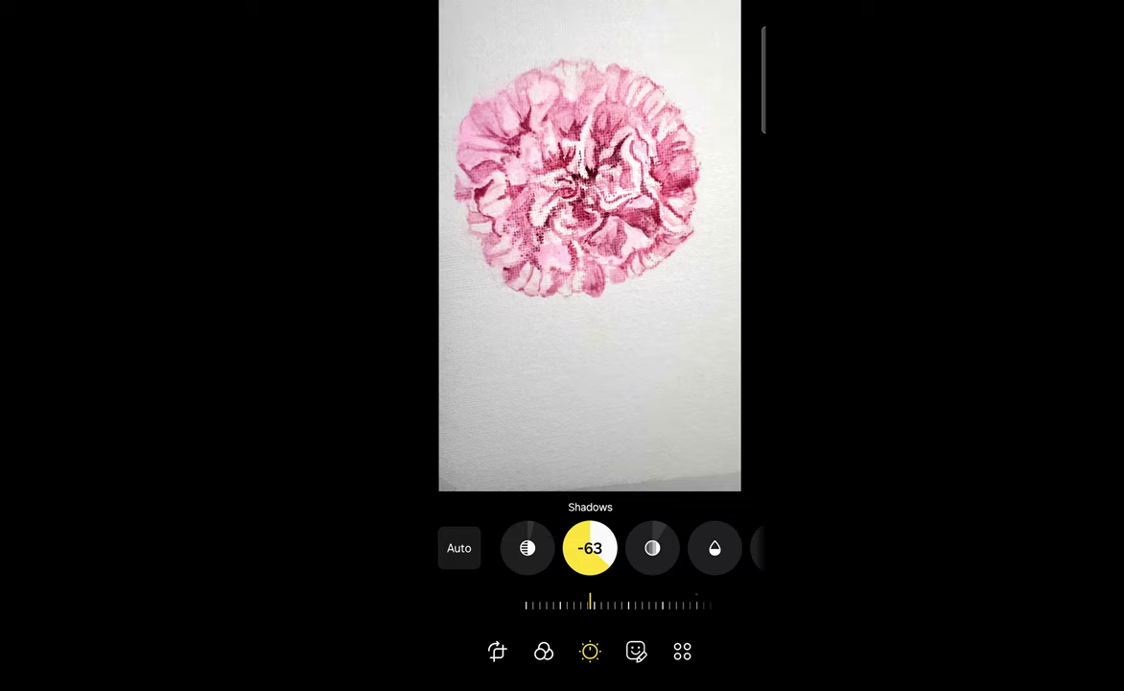
pyautogui.moveTo(547, 200); pyautogui.dragTo(545, 199)
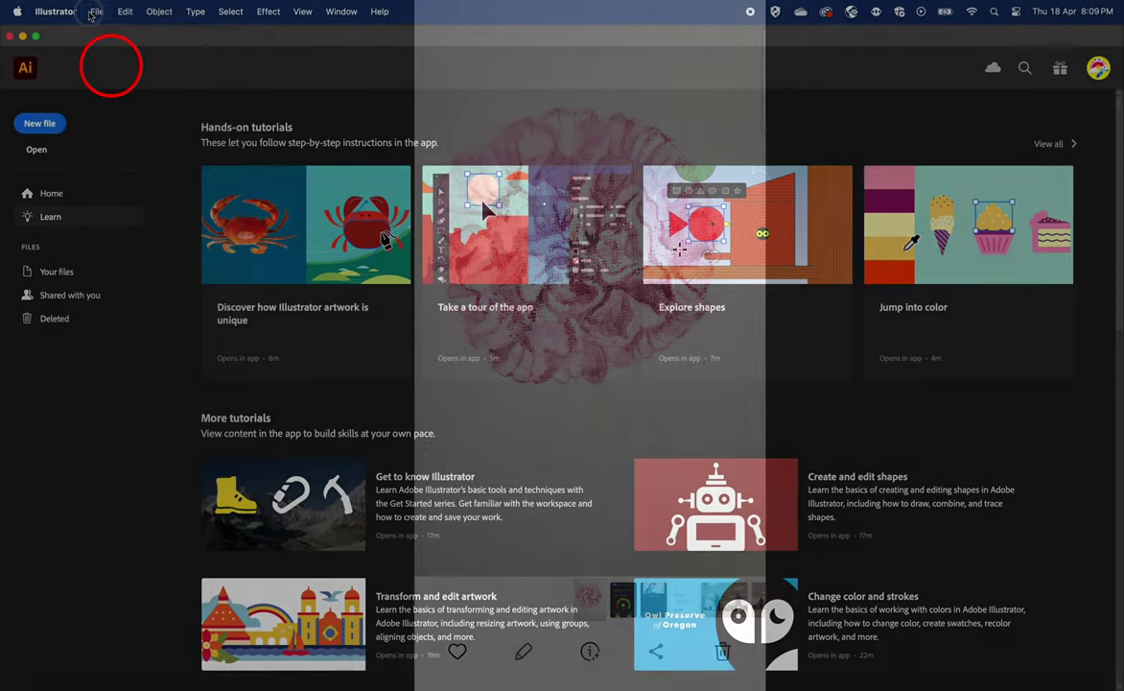
# Step: Switch to Adobe Illustrator and open Jan_brightened.jpeg from the flowers folder
pyautogui.click(97, 11)
pyautogui.click(124, 68)
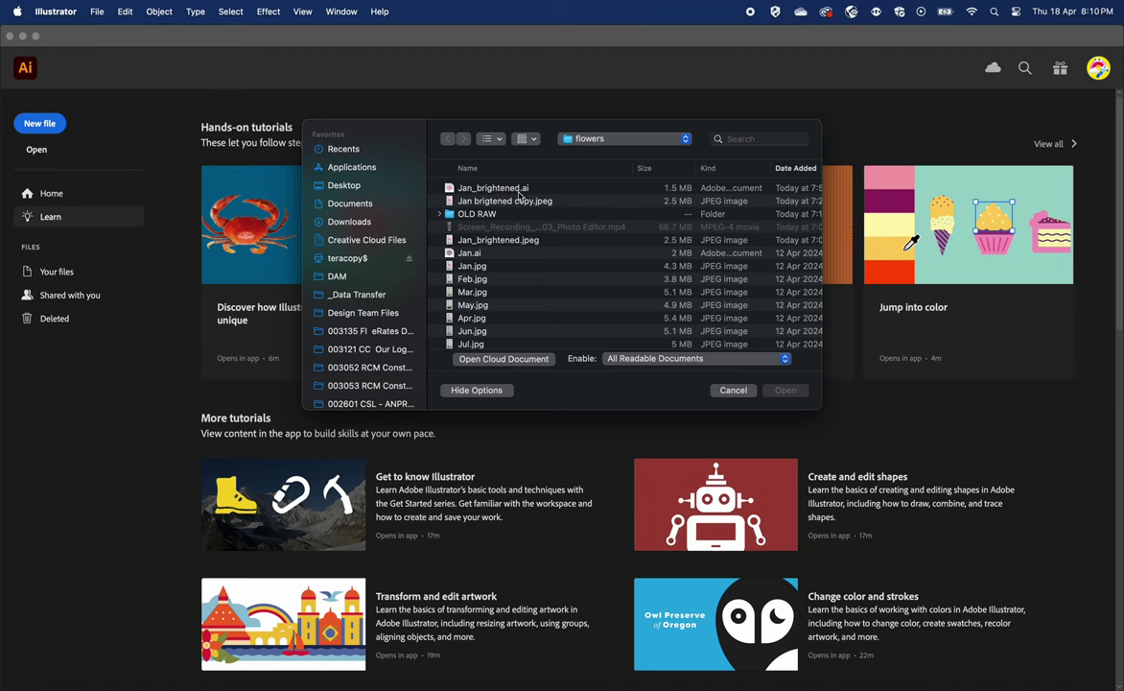
pyautogui.doubleClick(513, 241)
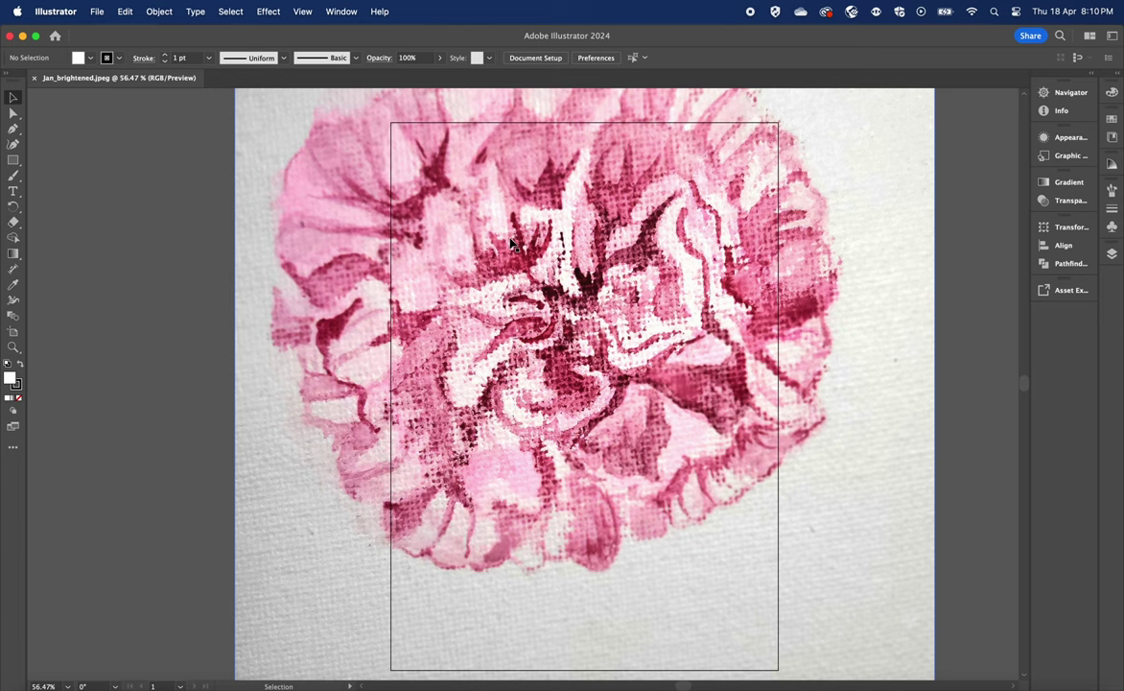
# Step: Resize Artboard 1 to a square of about 966 pt that frames the whole carnation
pyautogui.press('super+minus')
pyautogui.press('super+minus')
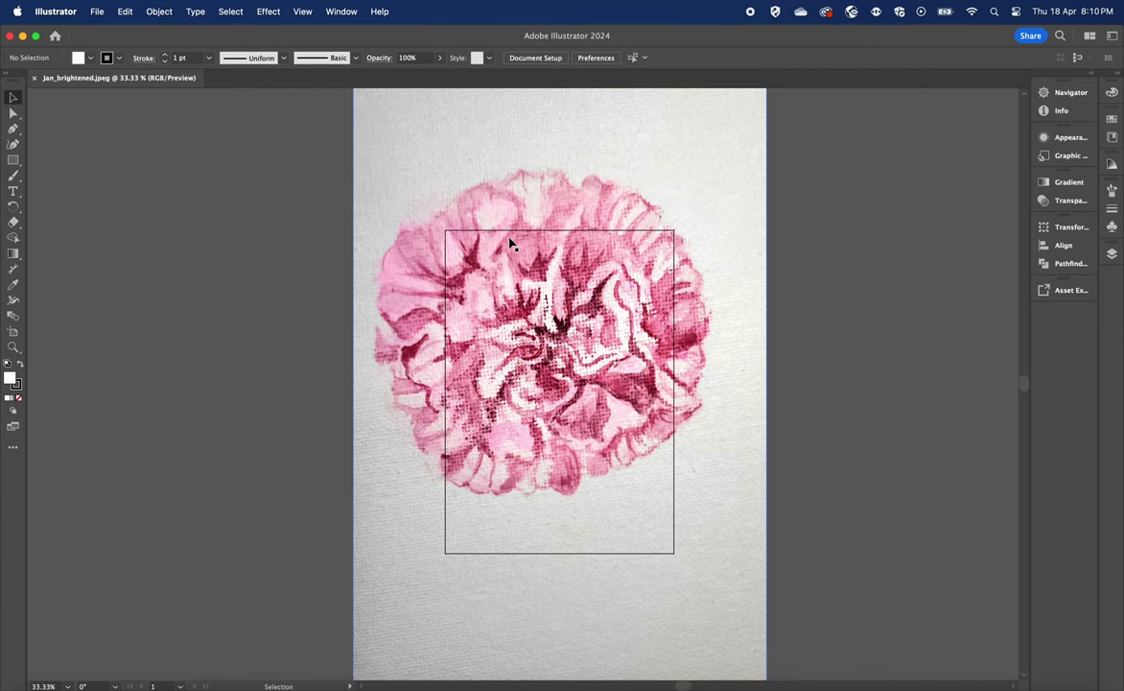
pyautogui.press('space')
pyautogui.moveTo(675, 175); pyautogui.dragTo(591, 187)
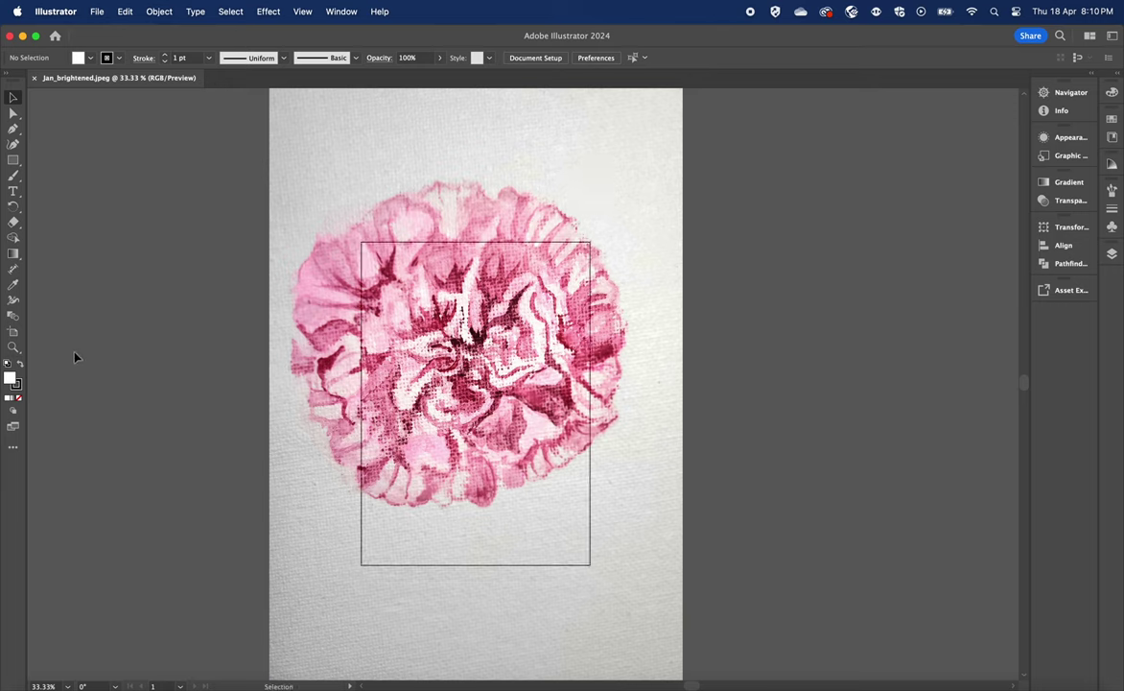
pyautogui.click(99, 12)
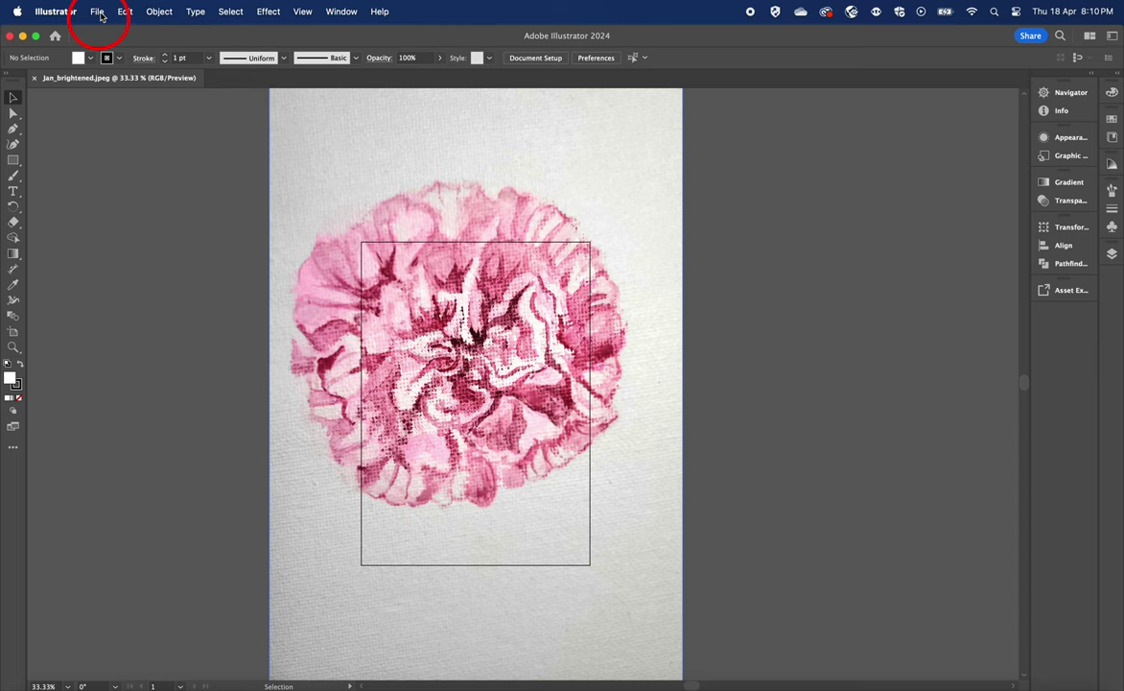
pyautogui.click(99, 12)
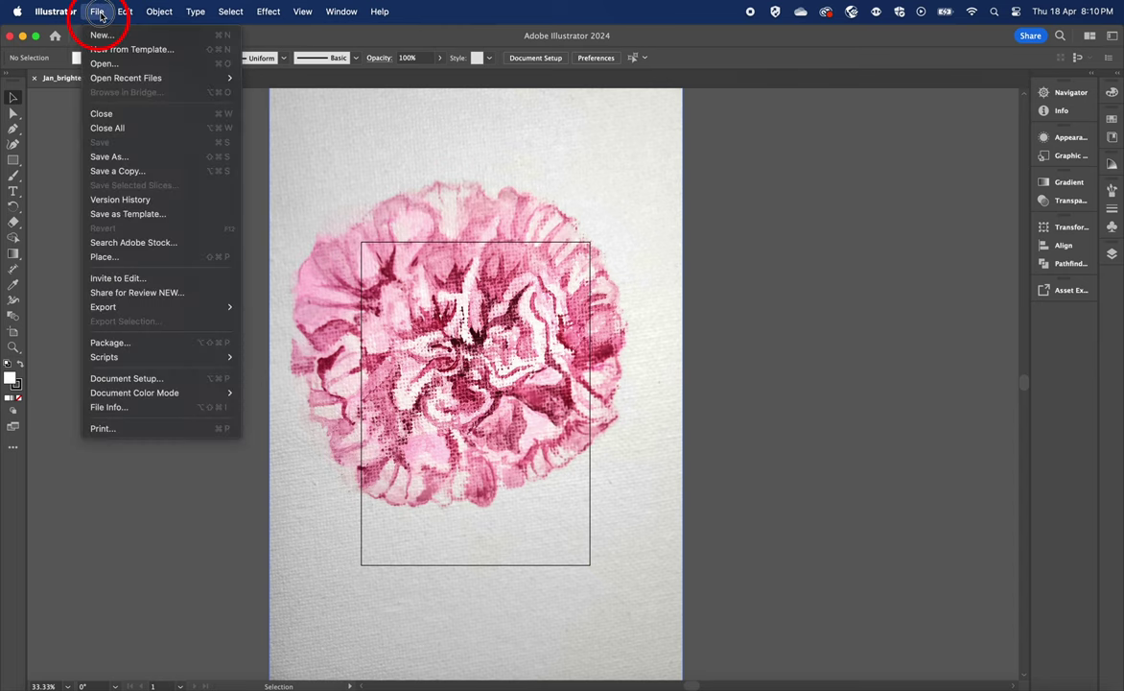
pyautogui.click(140, 378)
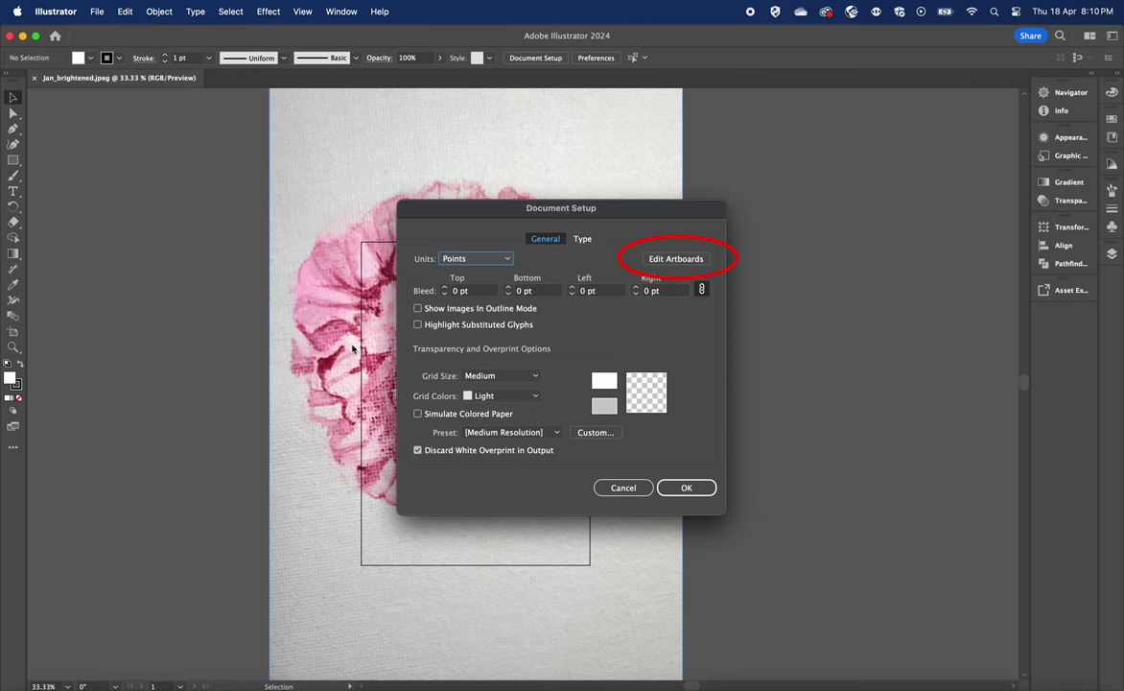
pyautogui.click(695, 256)
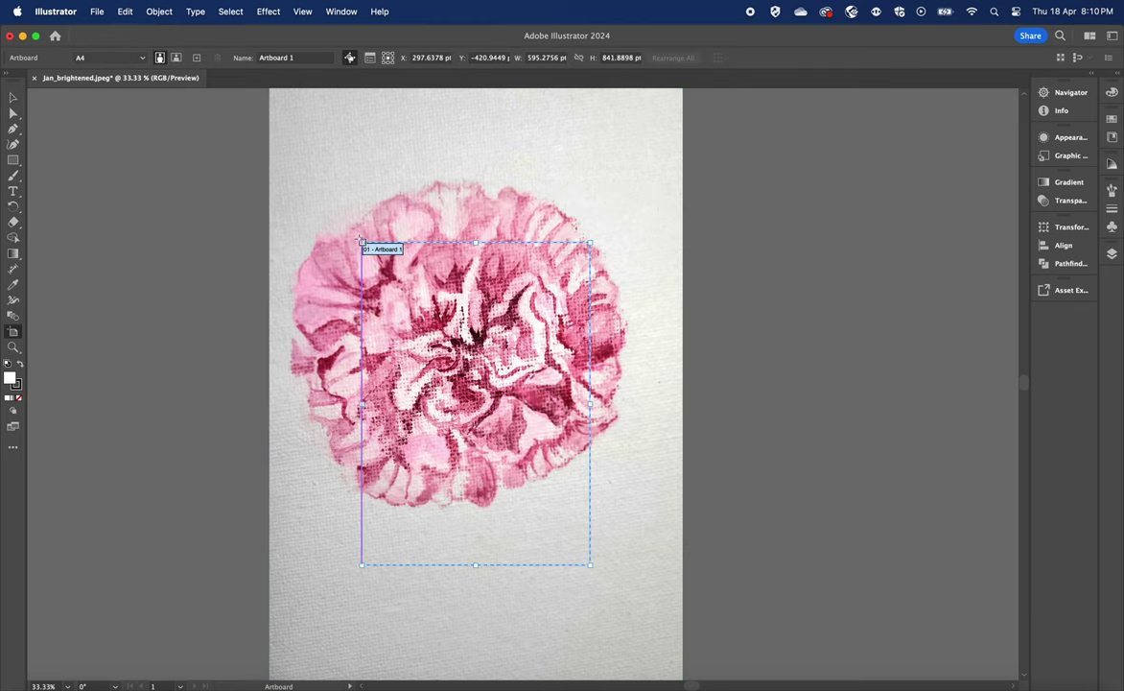
pyautogui.moveTo(361, 242); pyautogui.dragTo(279, 159)
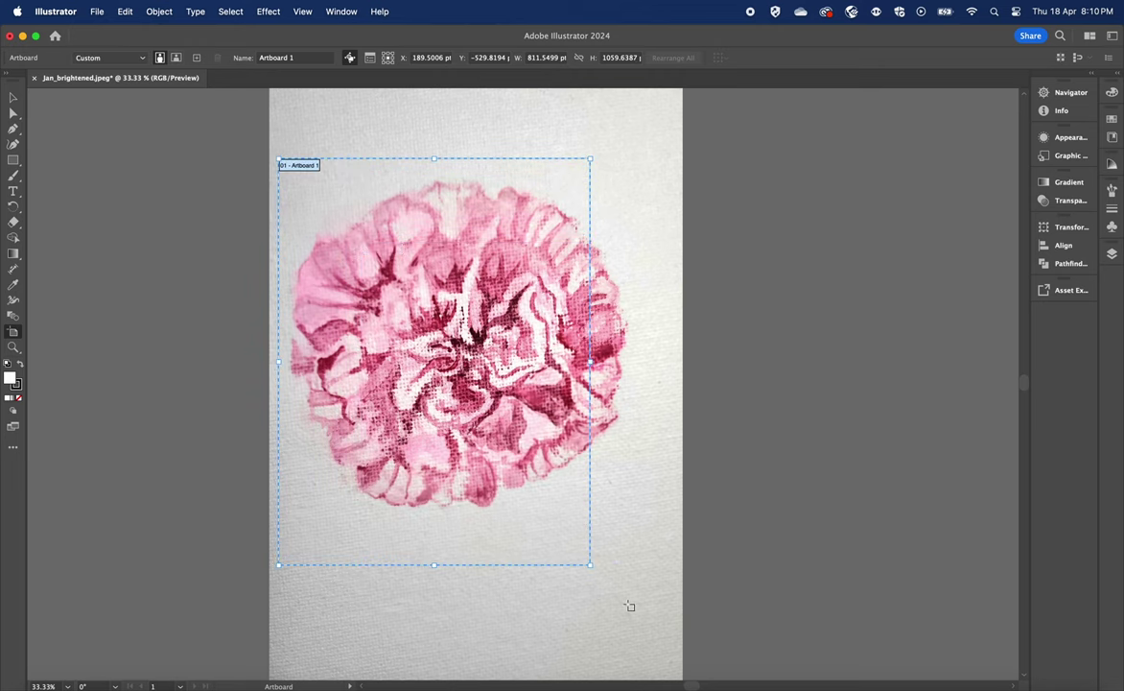
pyautogui.moveTo(590, 565); pyautogui.dragTo(650, 529)
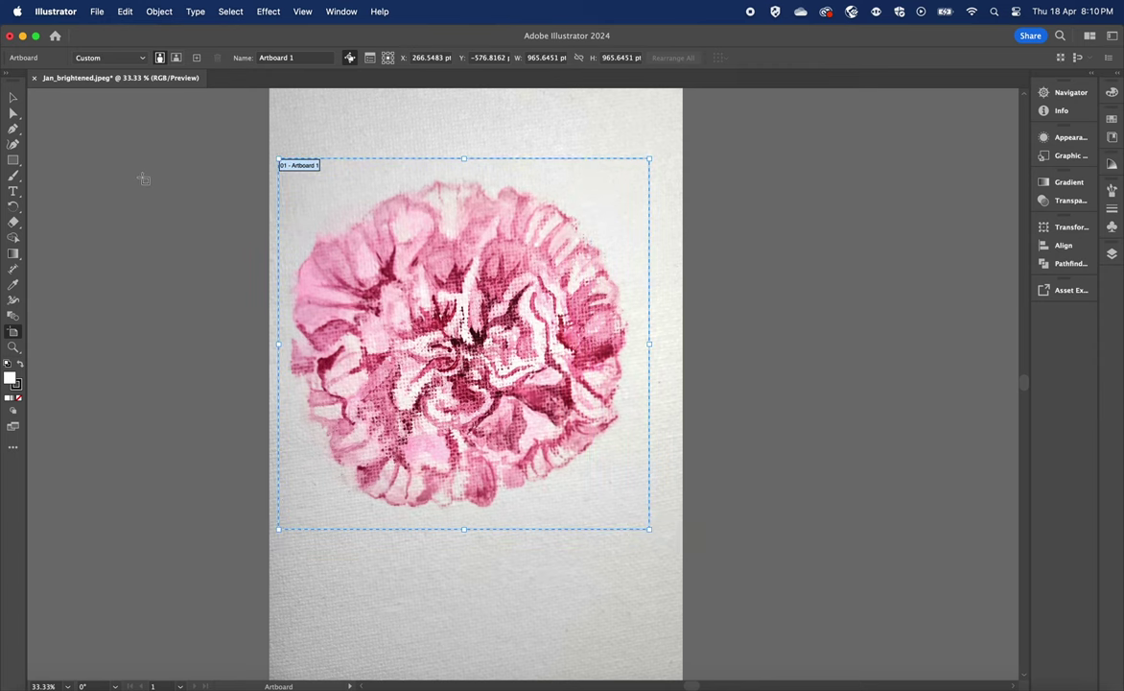
pyautogui.click(13, 96)
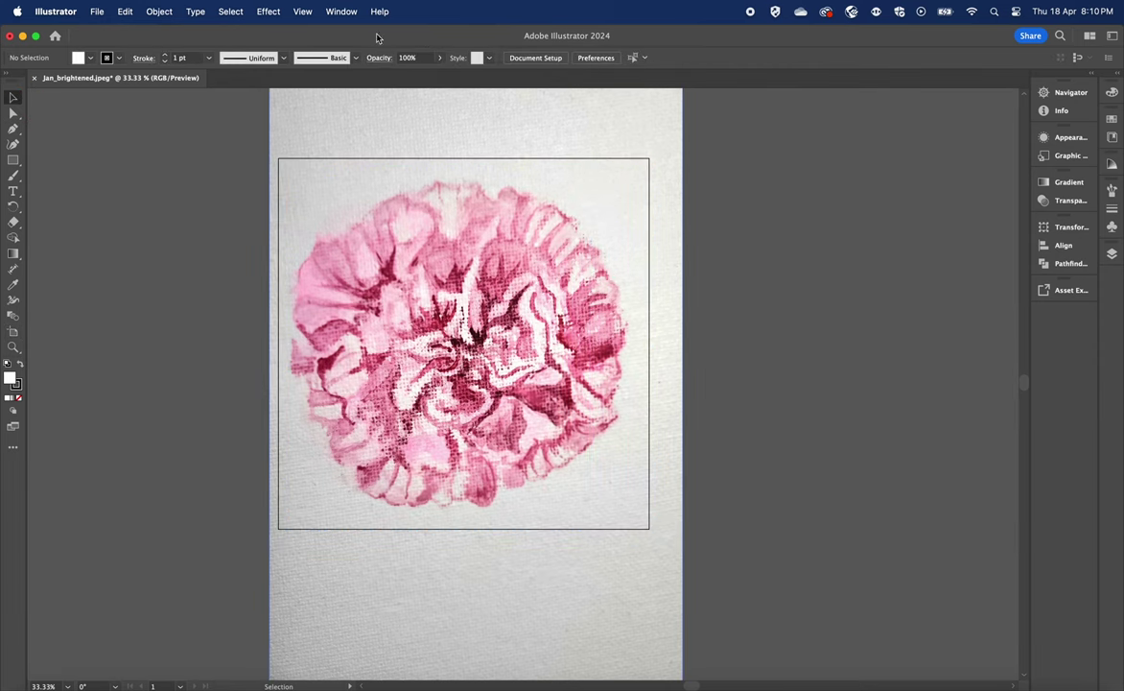
# Step: Image Trace the carnation photo with the 16 Colors preset and compare the tracing with the source image
pyautogui.click(341, 11)
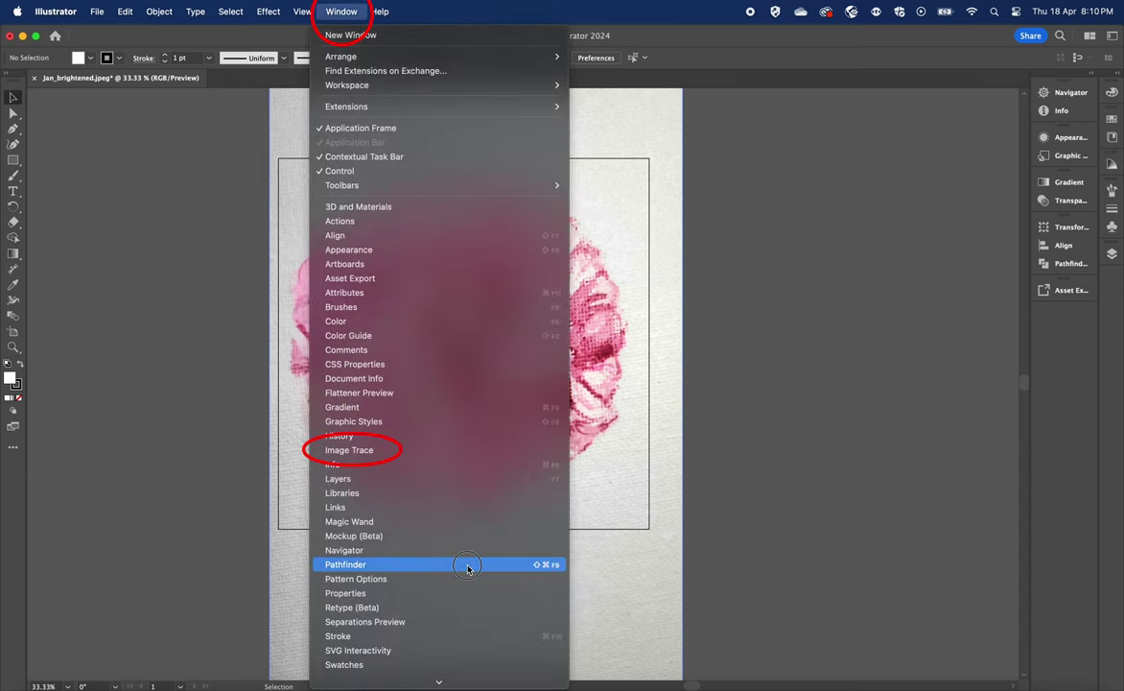
pyautogui.click(462, 451)
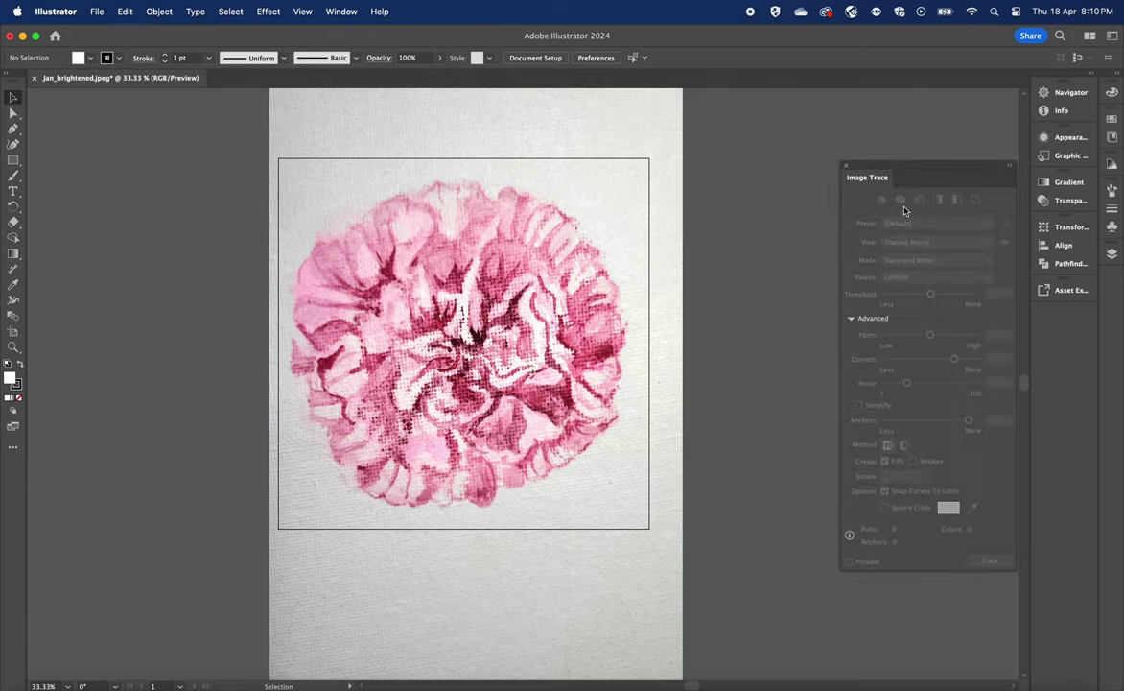
pyautogui.click(670, 127)
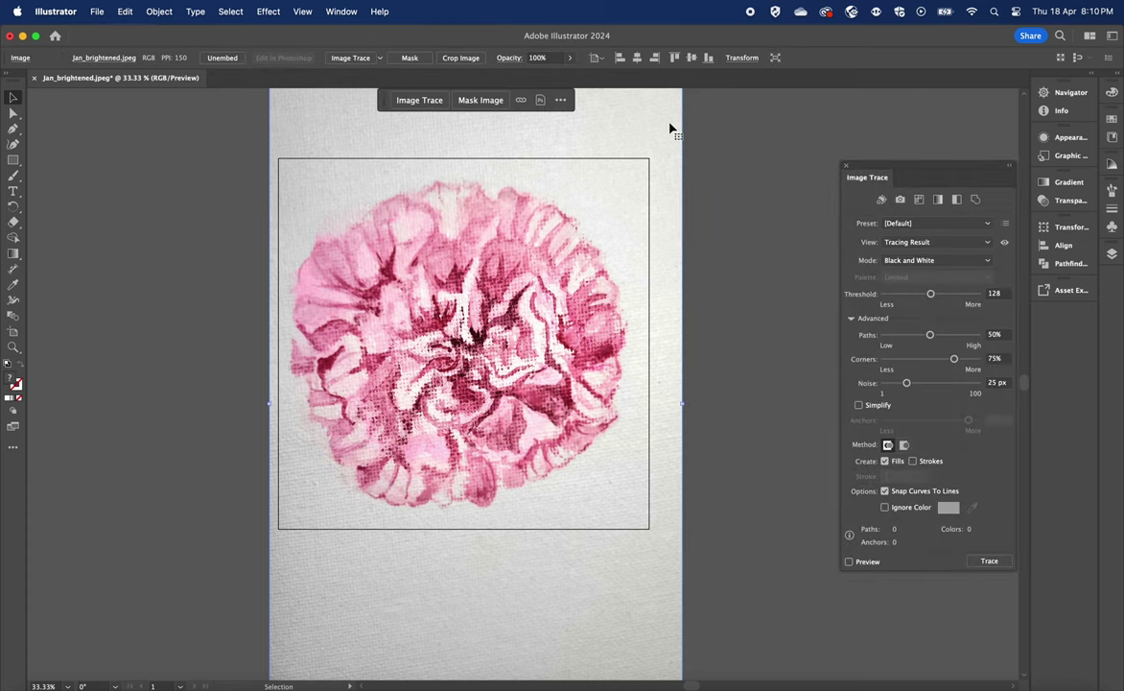
pyautogui.click(964, 228)
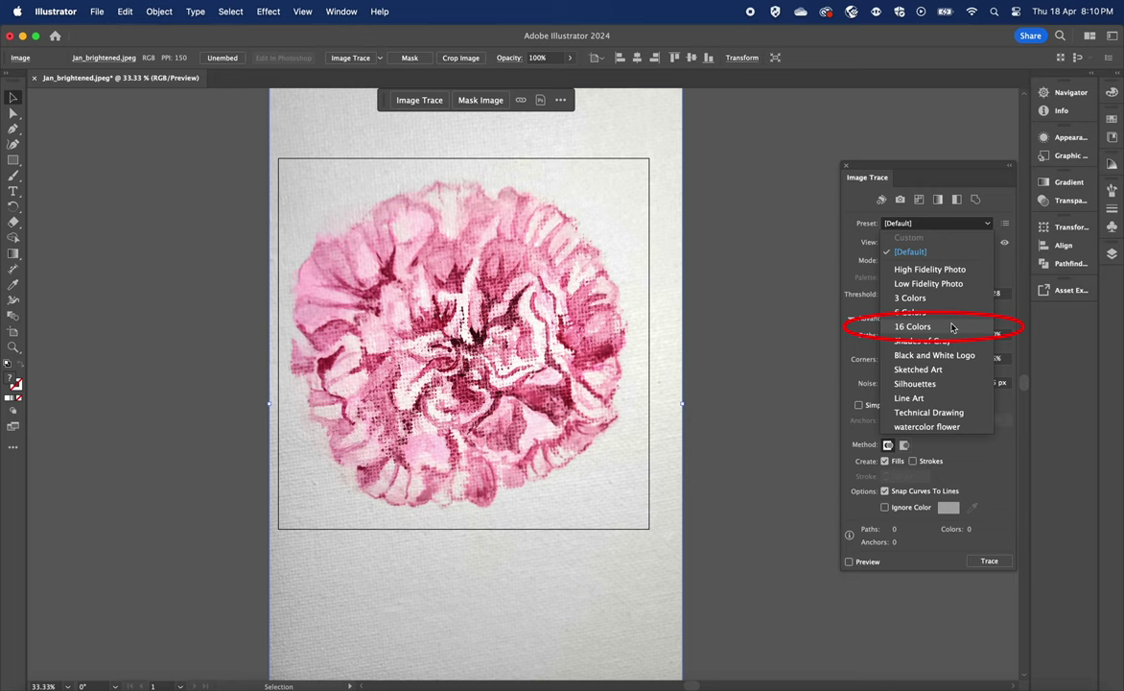
pyautogui.click(951, 327)
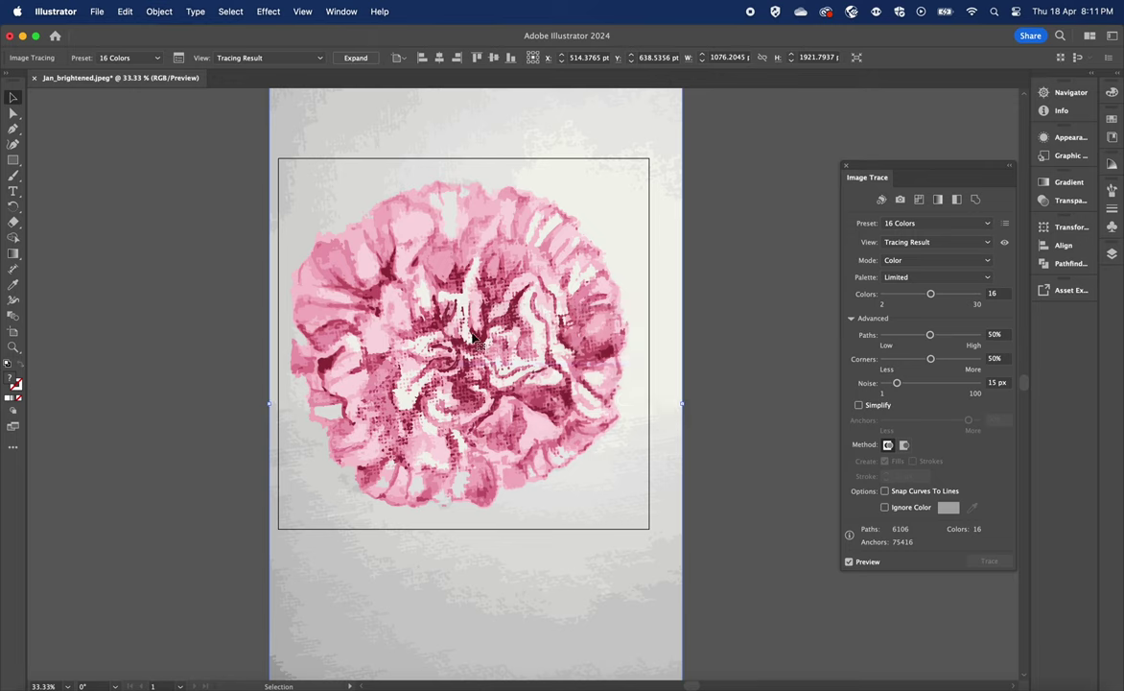
pyautogui.click(1004, 243)
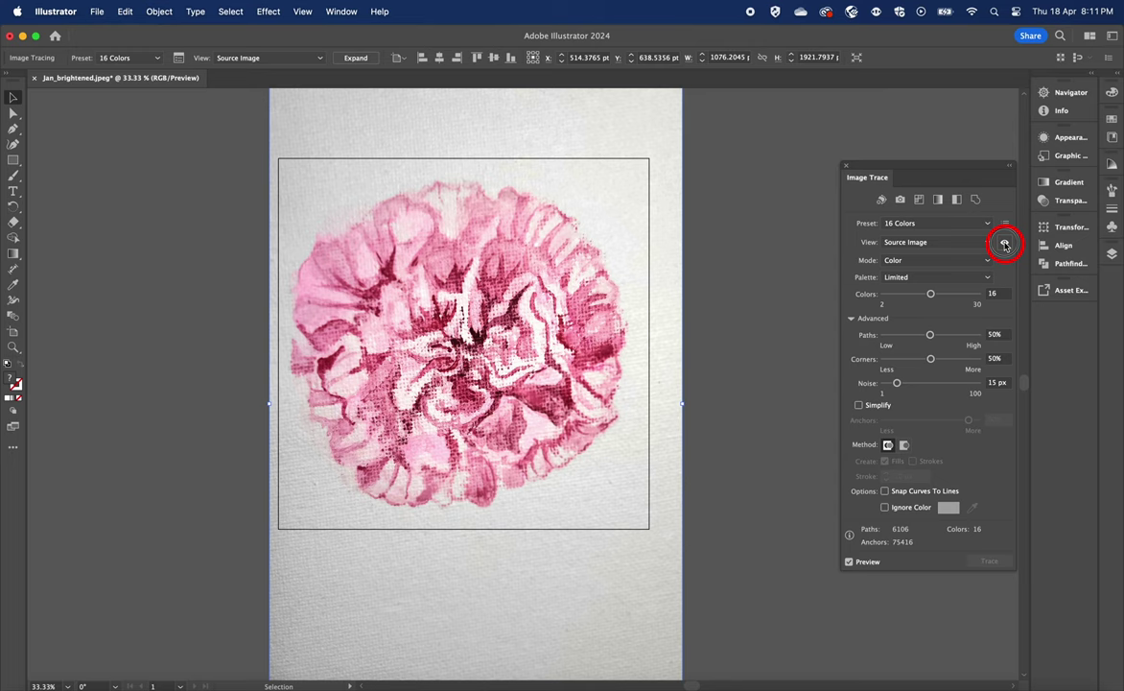
pyautogui.click(1005, 244)
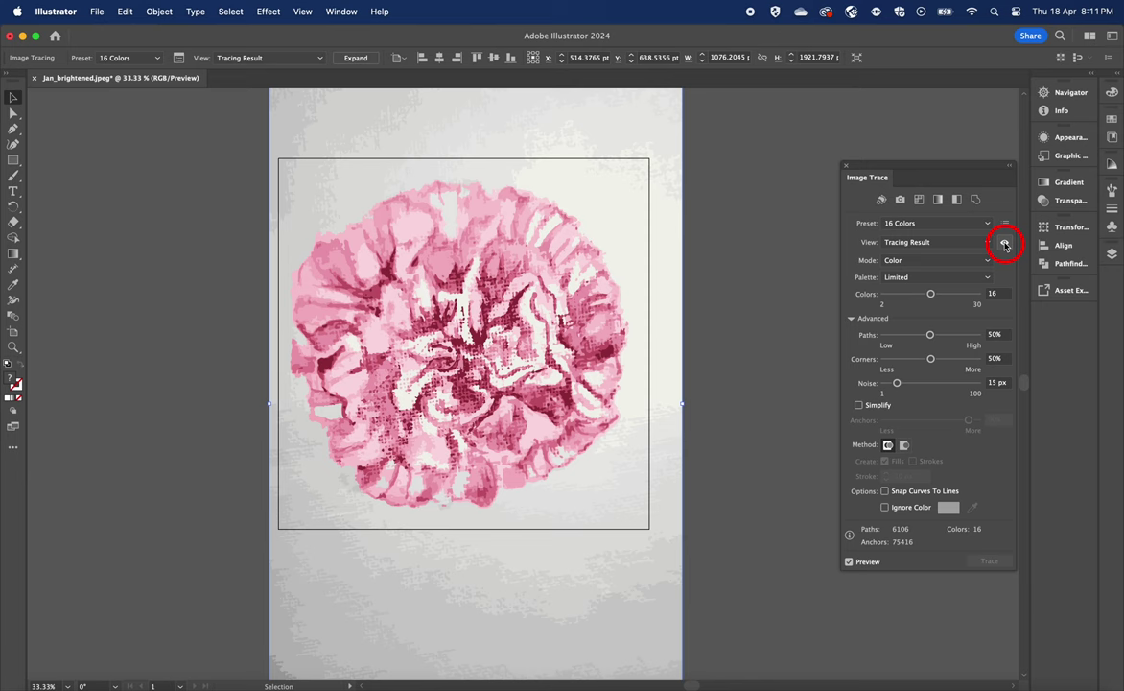
pyautogui.click(1004, 244)
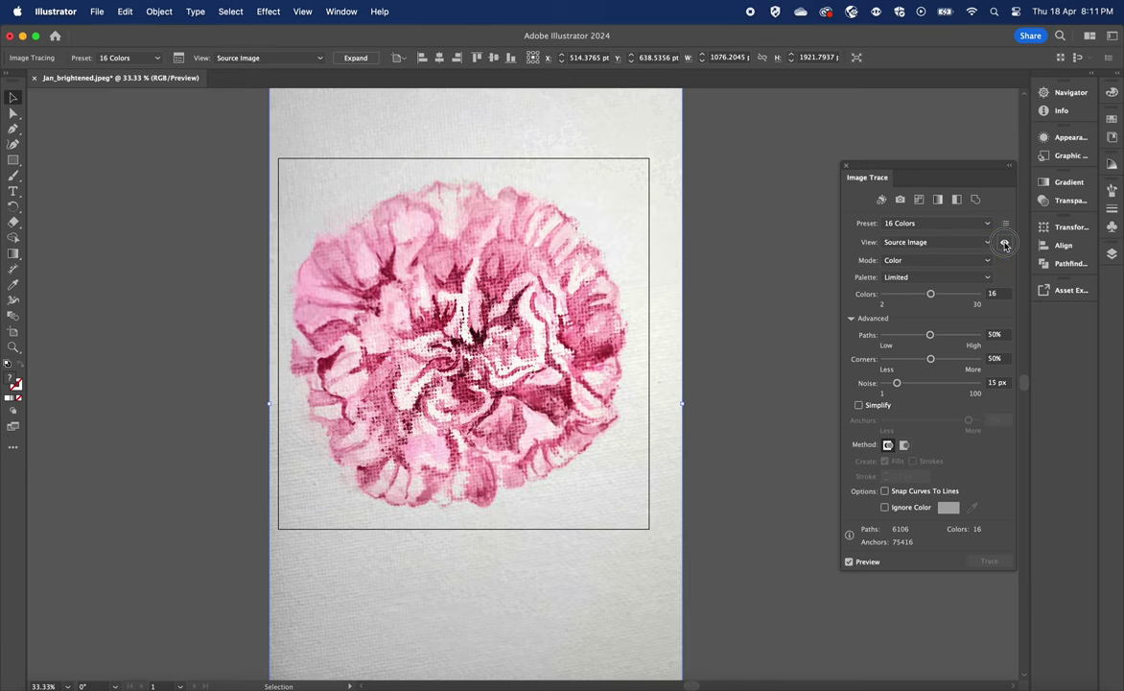
pyautogui.click(1005, 243)
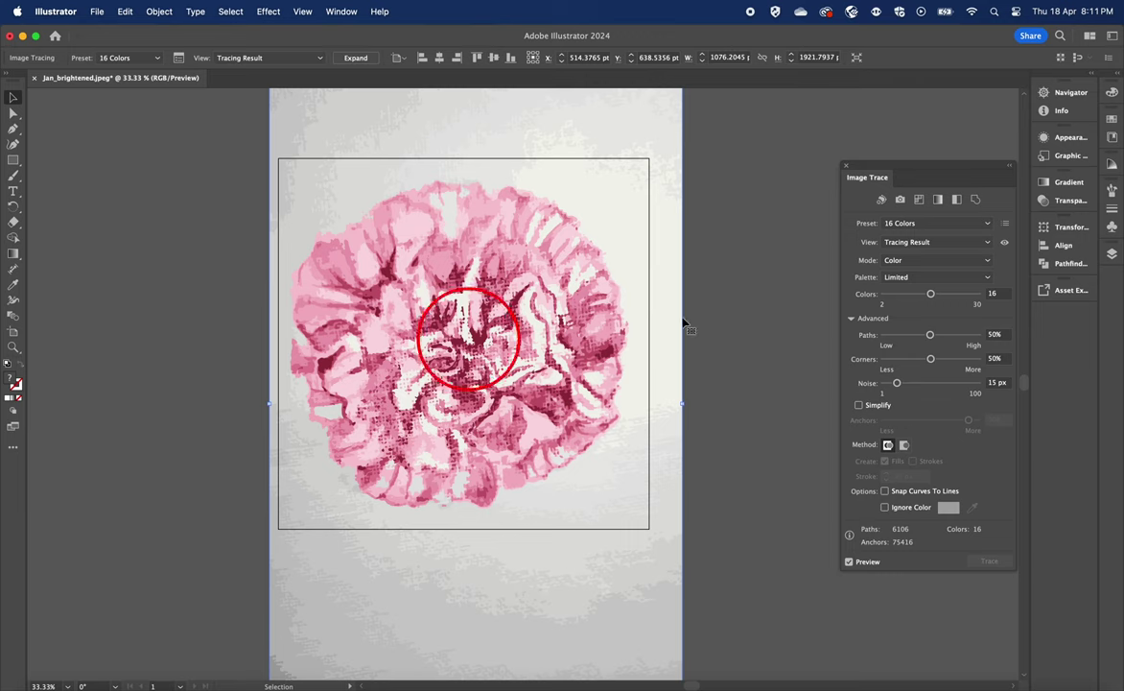
# Step: Change the tracing palette to Full Tone and compare the new tracing with the source image
pyautogui.click(988, 278)
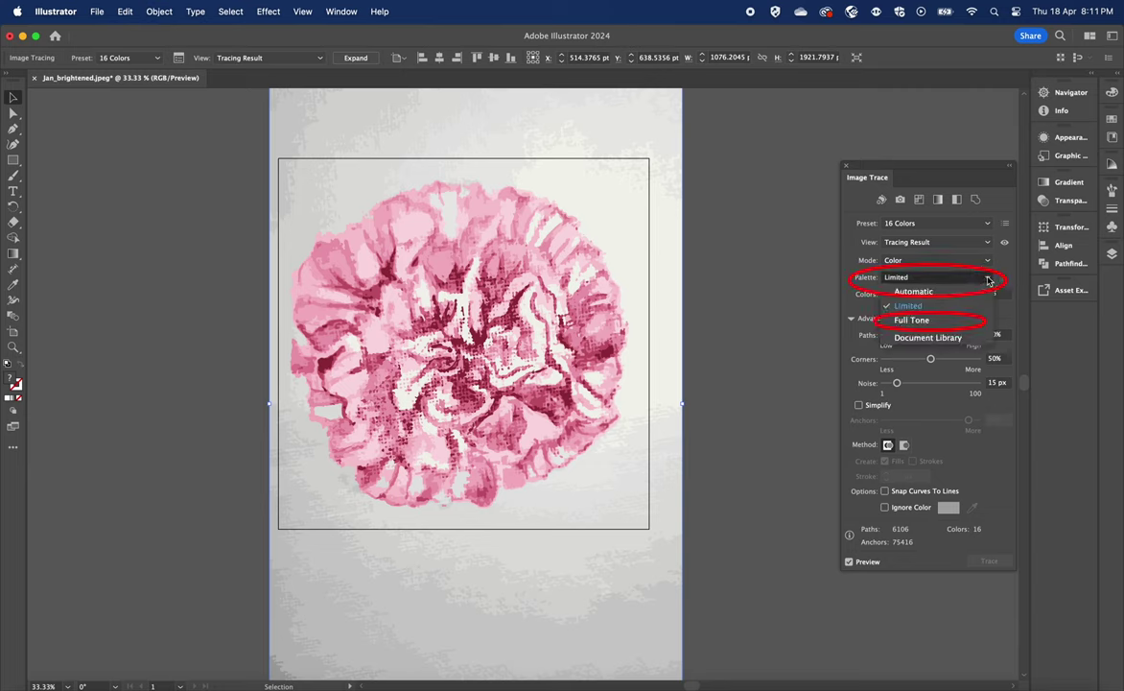
pyautogui.click(949, 324)
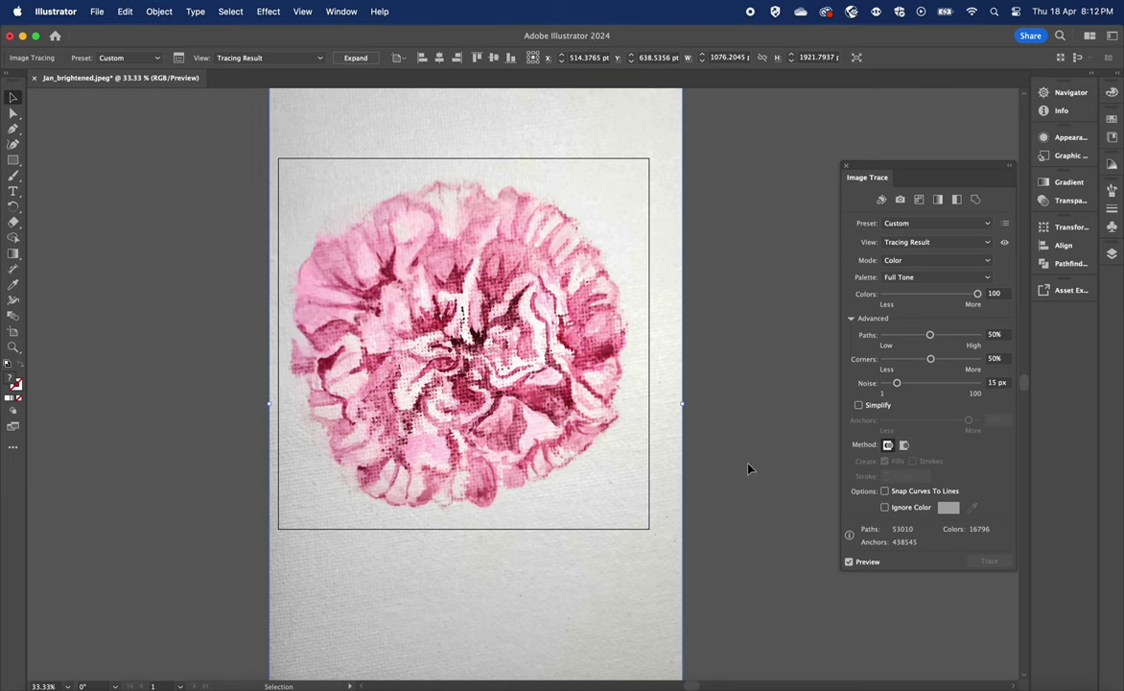
pyautogui.click(1003, 243)
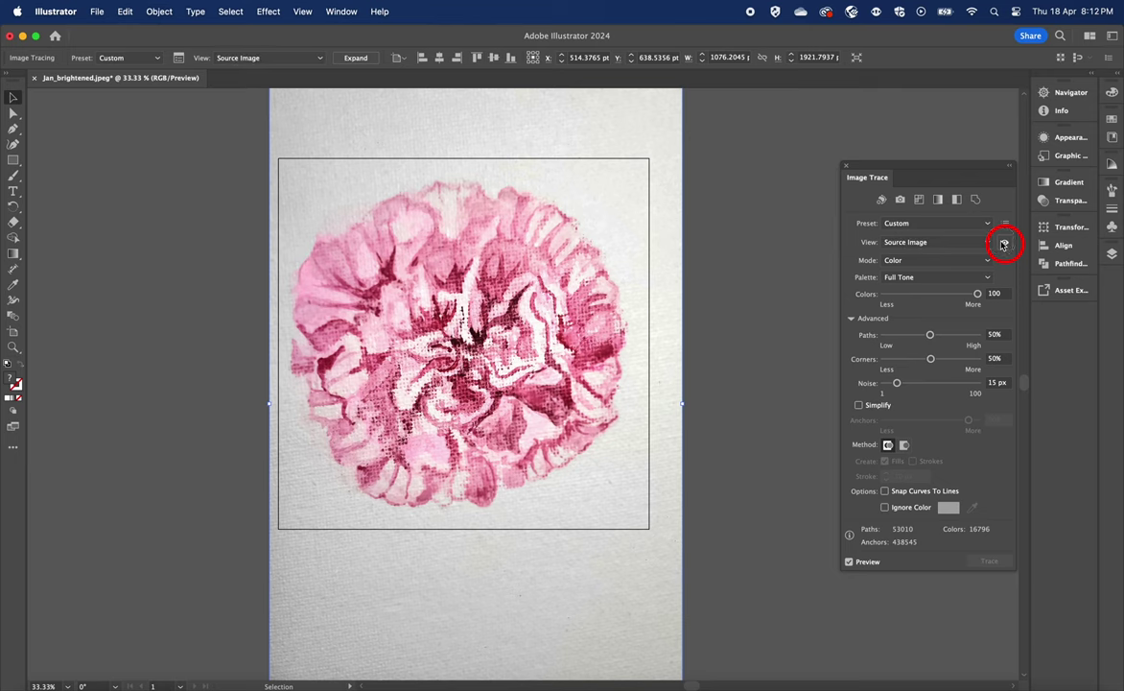
pyautogui.click(1004, 244)
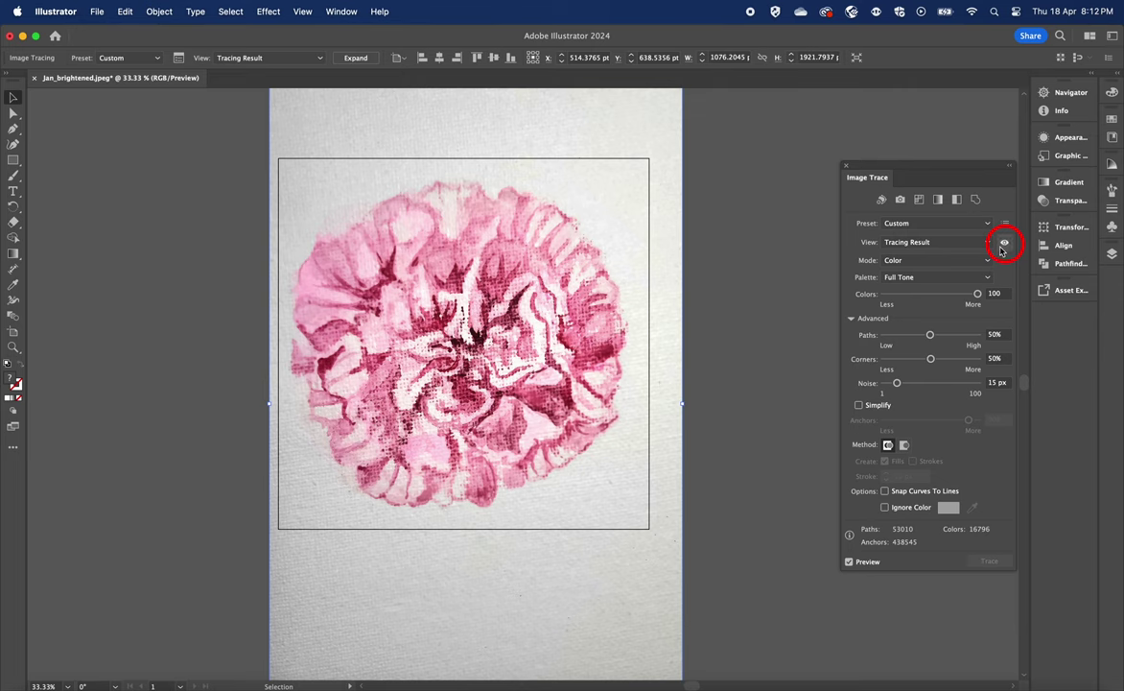
pyautogui.click(1003, 243)
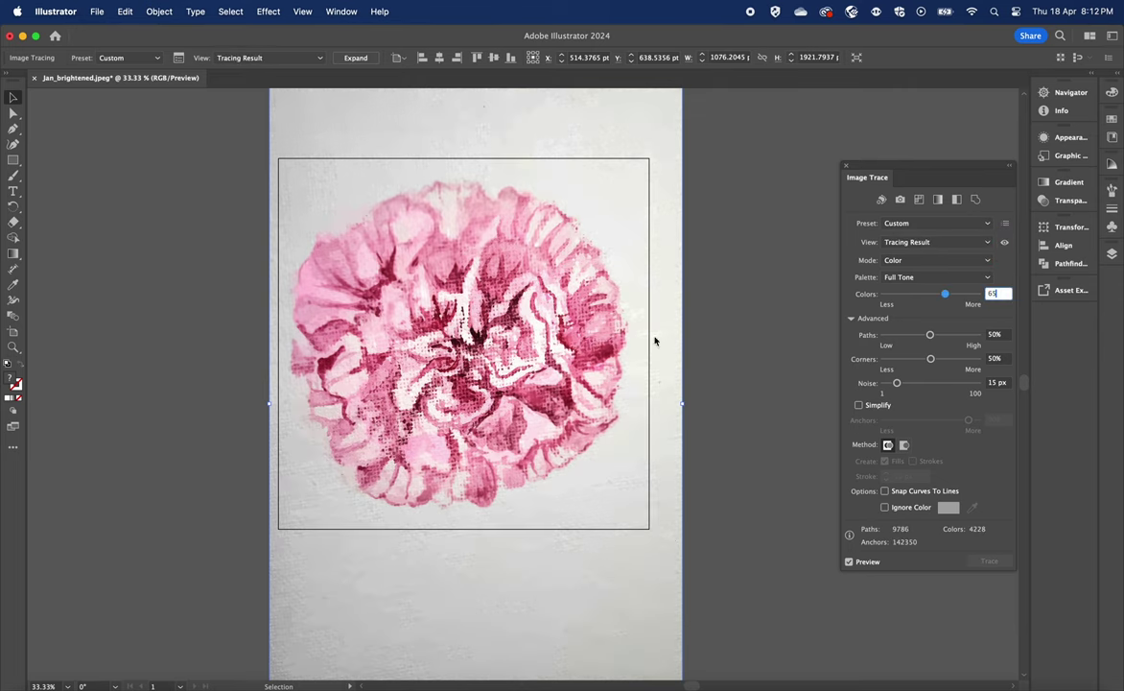
# Step: Set the tracing's colors to 65, paths to 2% and corners to 0%
pyautogui.press('Return')
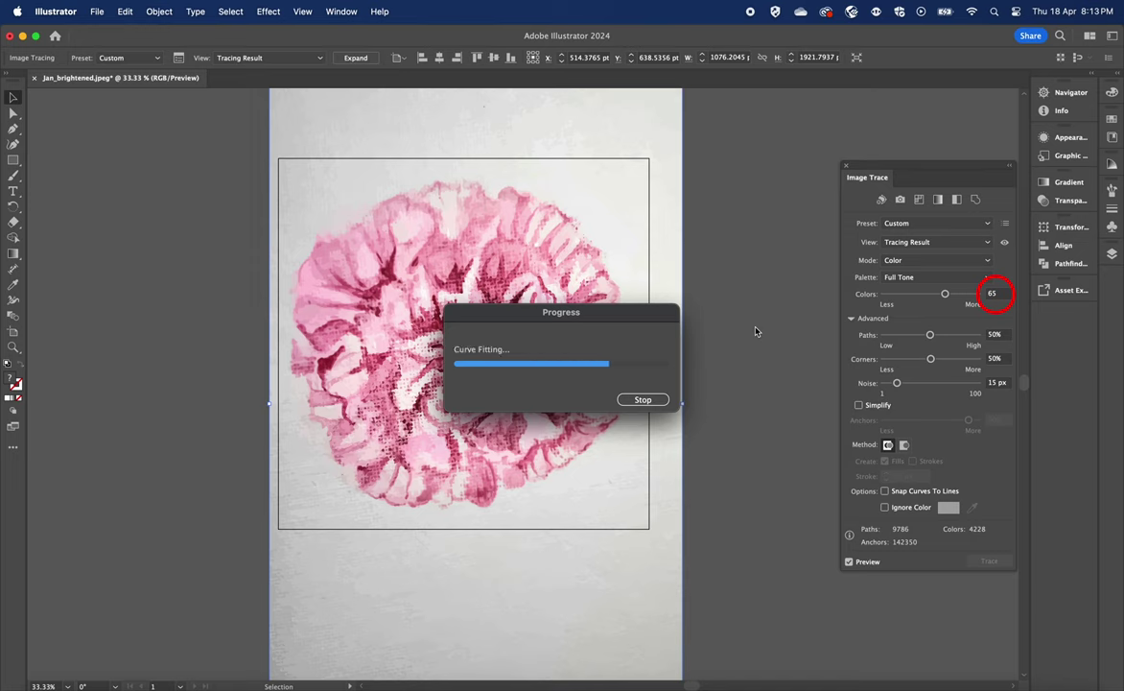
pyautogui.moveTo(930, 334); pyautogui.dragTo(885, 335)
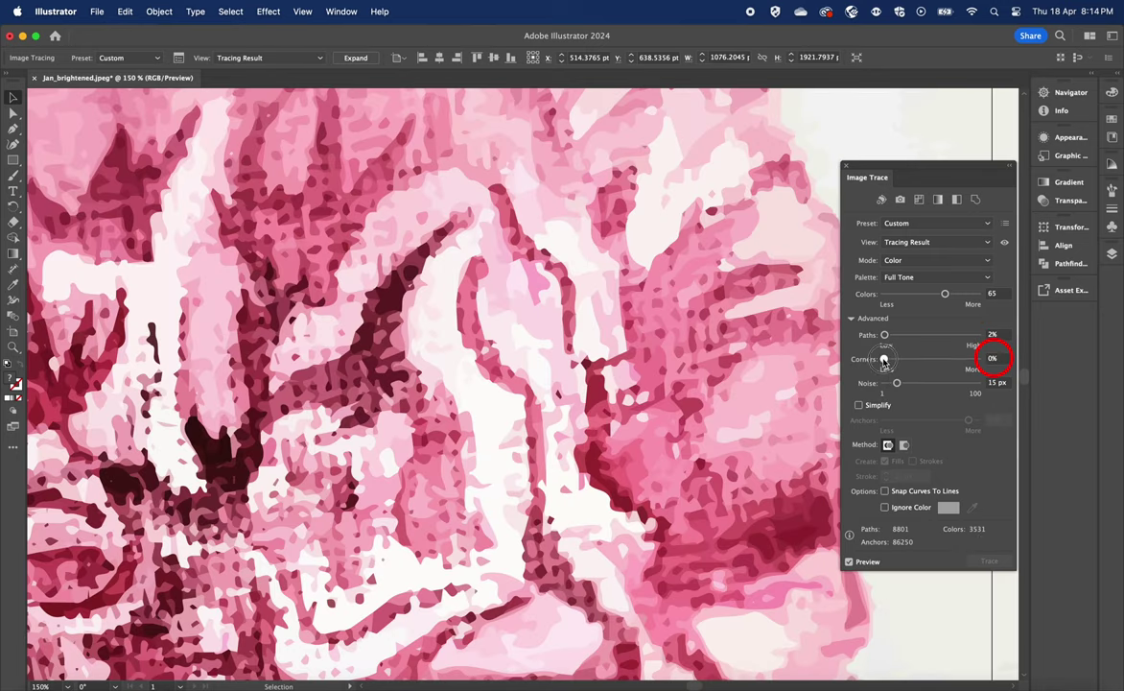
pyautogui.click(884, 360)
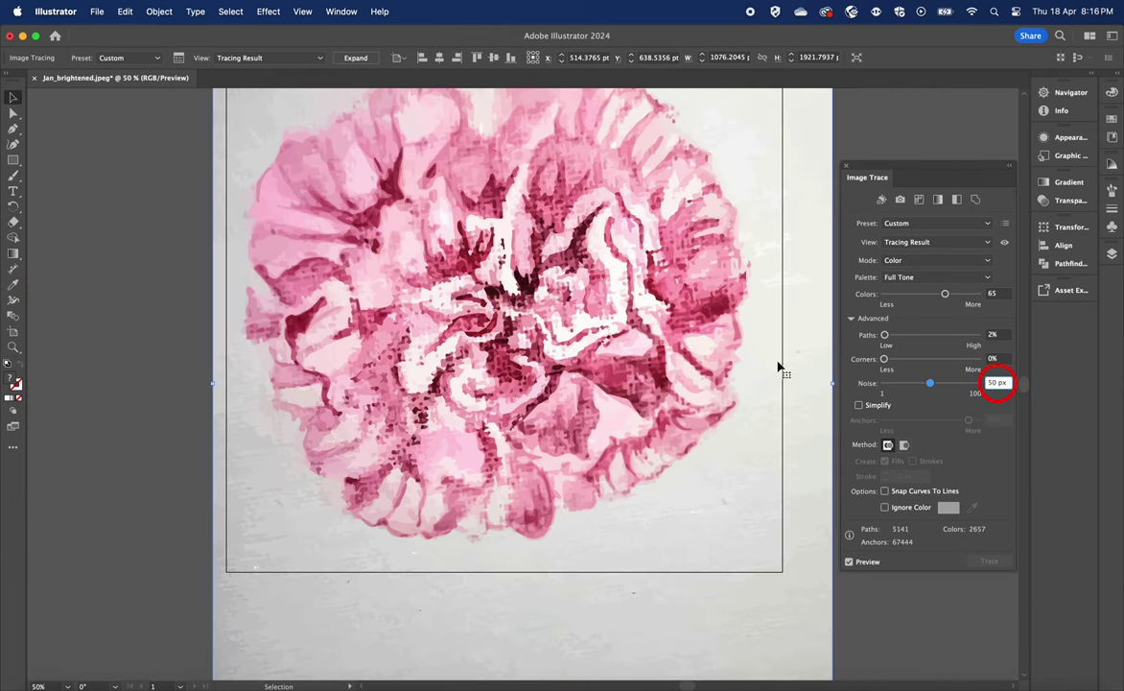
# Step: Set the tracing noise to 50 px, turn on Simplify, and compare the new tracing with the source image
pyautogui.press('Return')
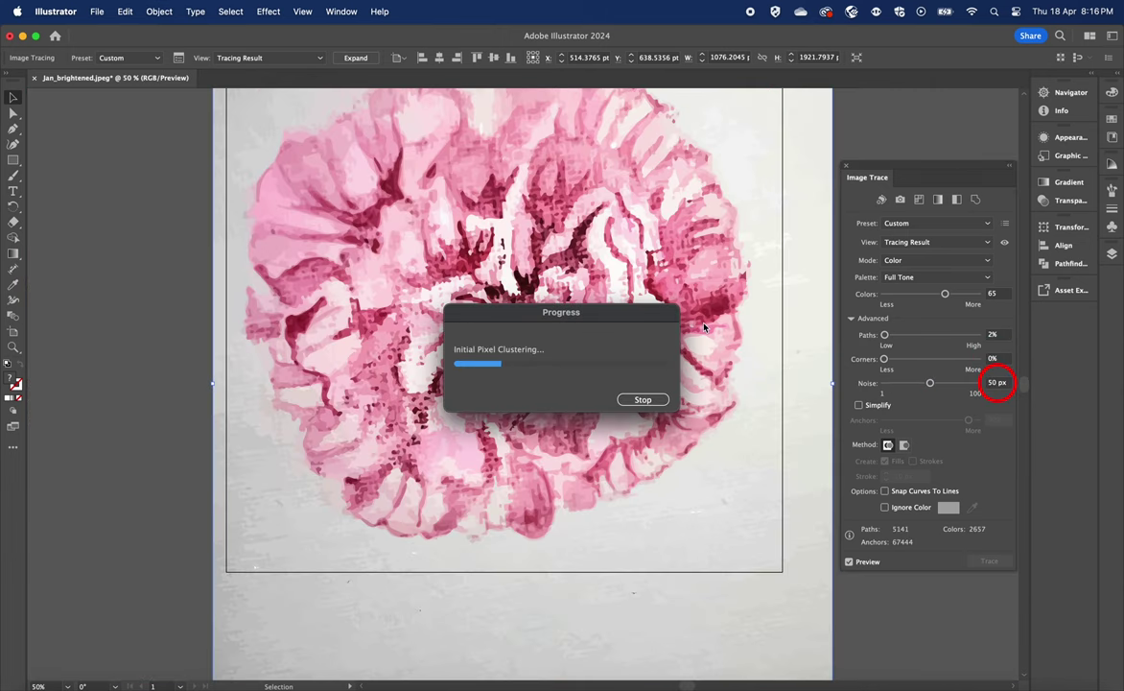
pyautogui.click(859, 406)
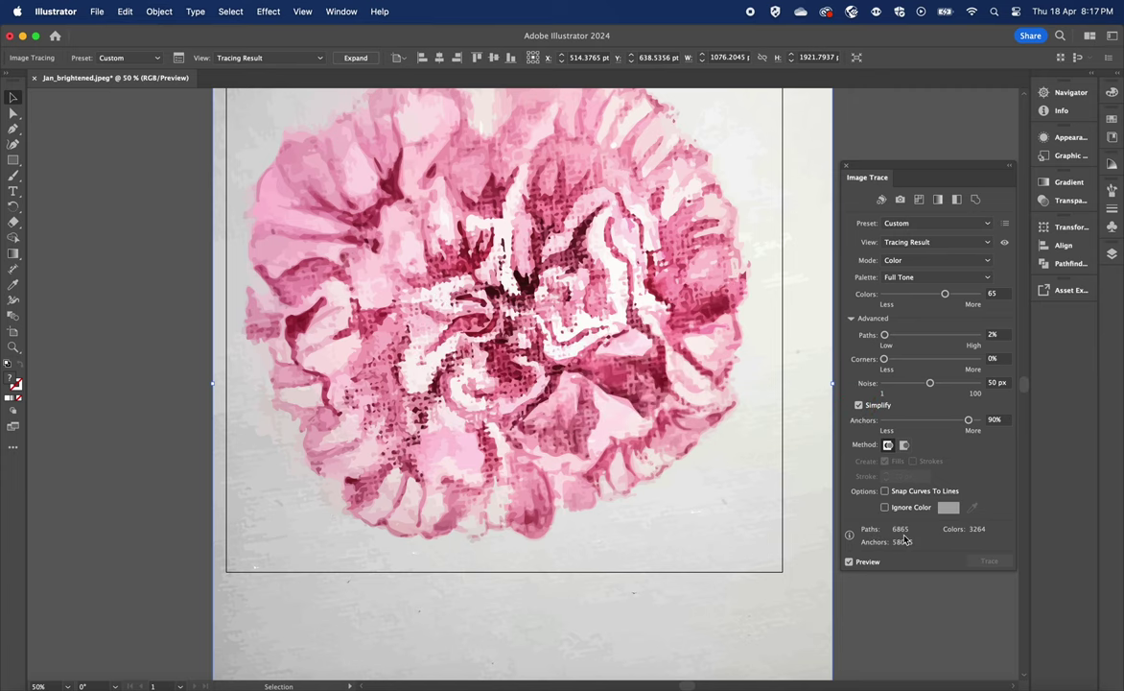
pyautogui.click(1003, 243)
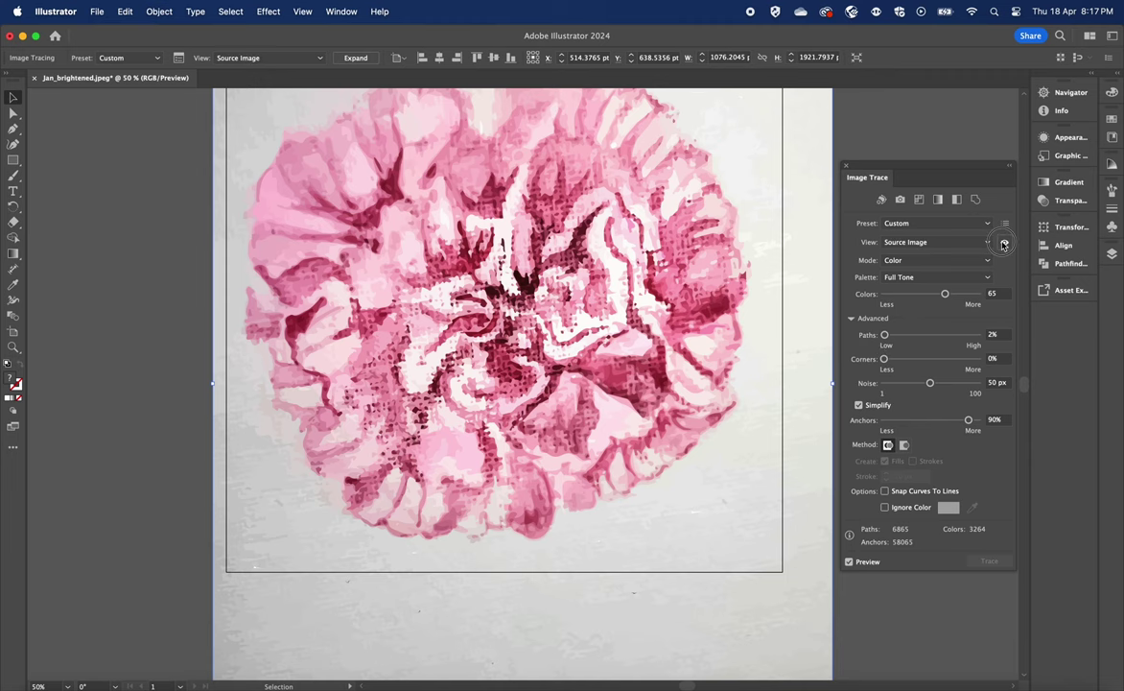
pyautogui.click(1003, 242)
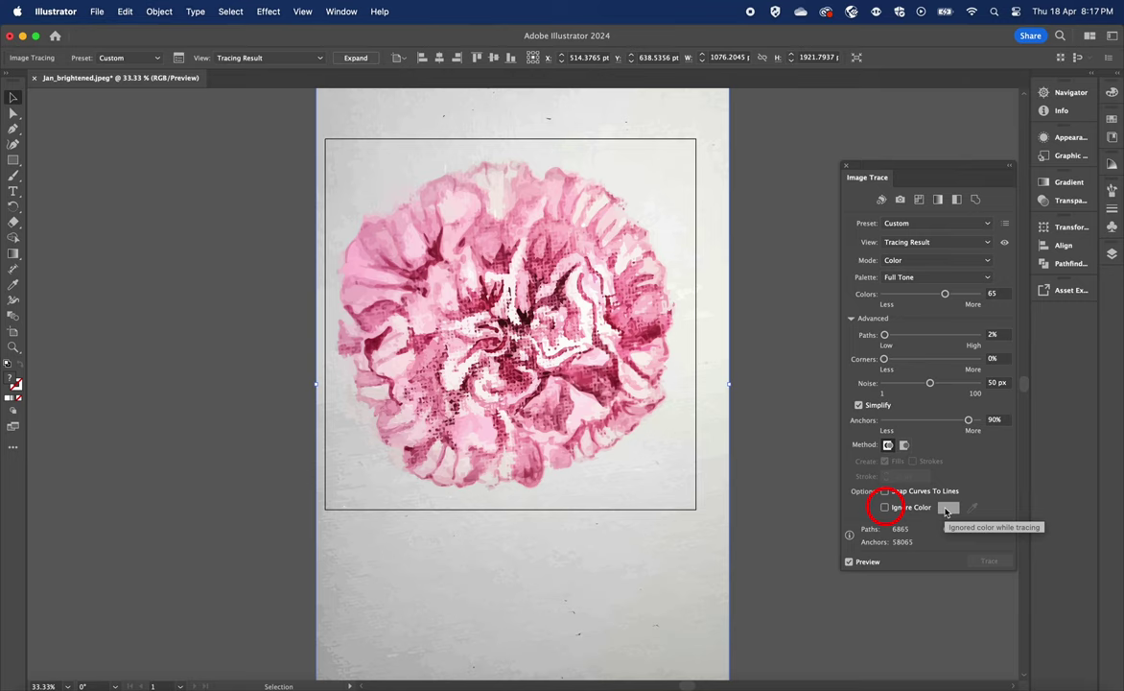
# Step: Turn on Ignore Color for the tracing and sample the pale background colour beside the carnation's upper edge
pyautogui.click(885, 507)
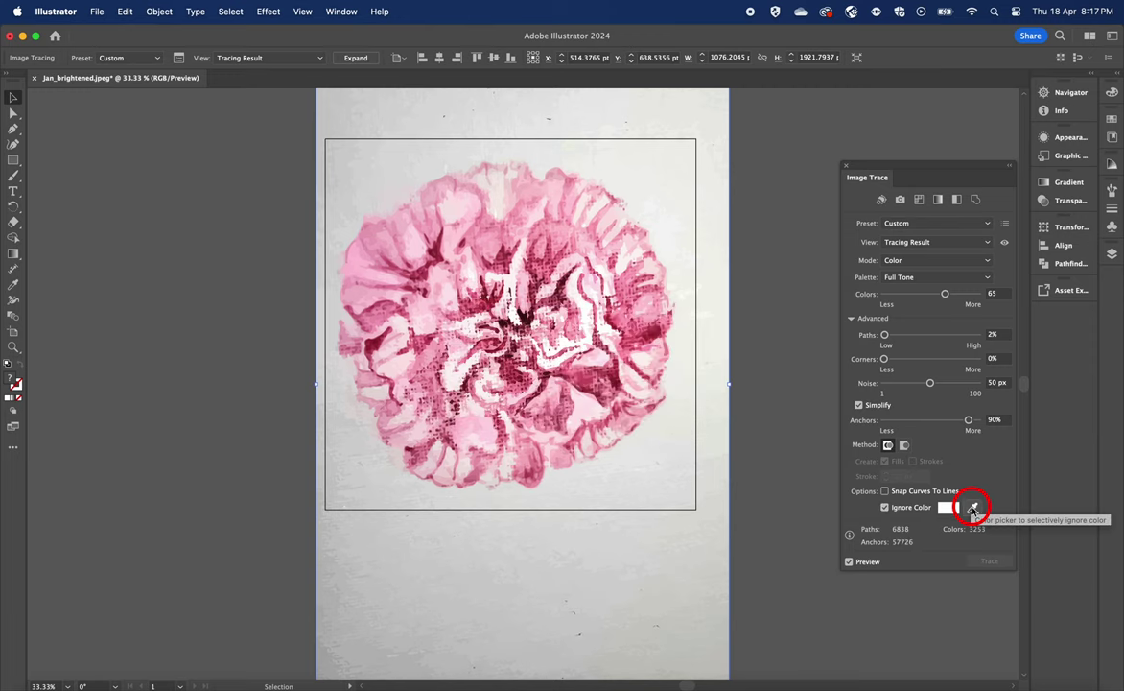
pyautogui.click(972, 509)
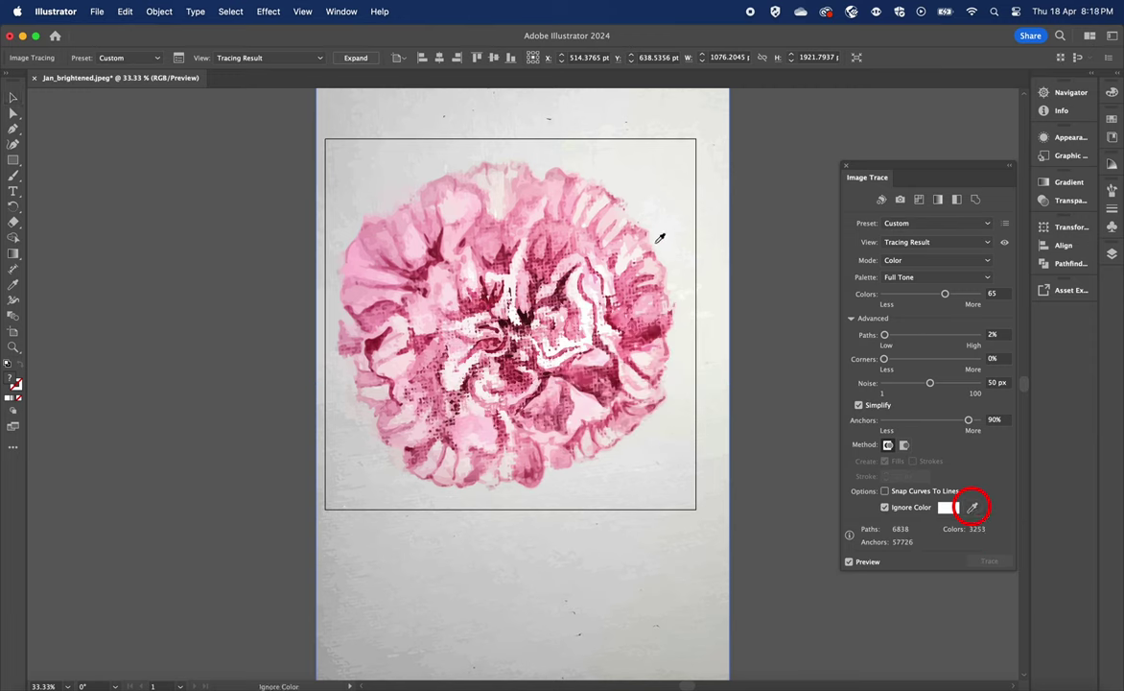
pyautogui.click(540, 170)
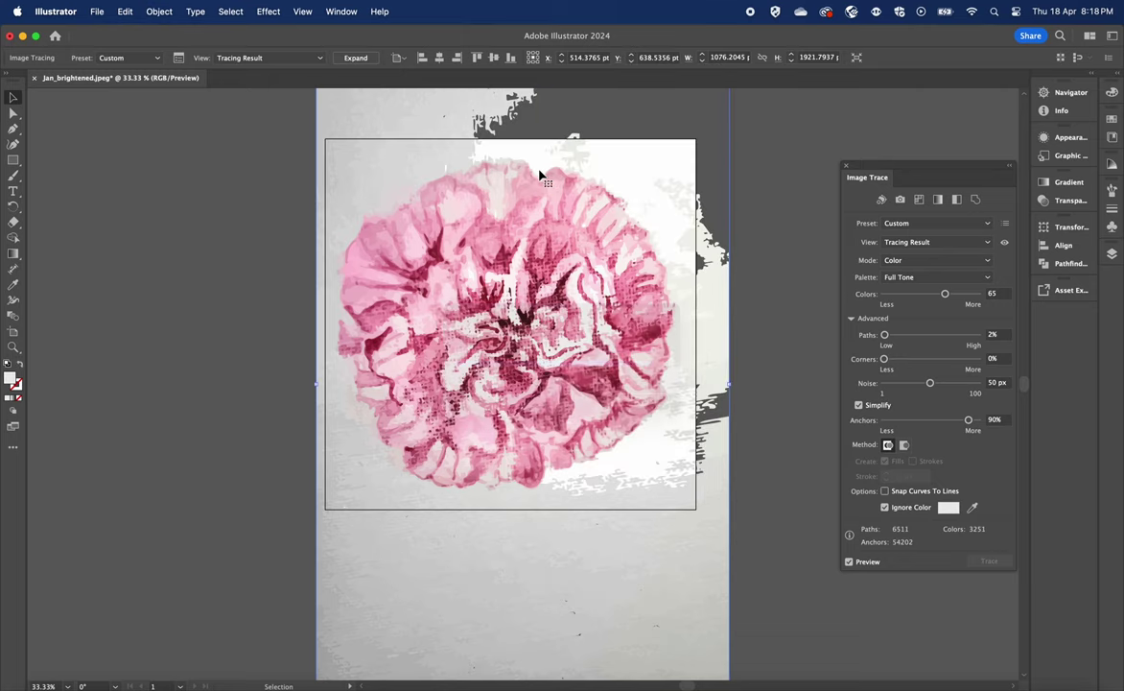
# Step: Save the current Image Trace settings as a new preset named watercolor
pyautogui.click(1009, 226)
pyautogui.click(1024, 238)
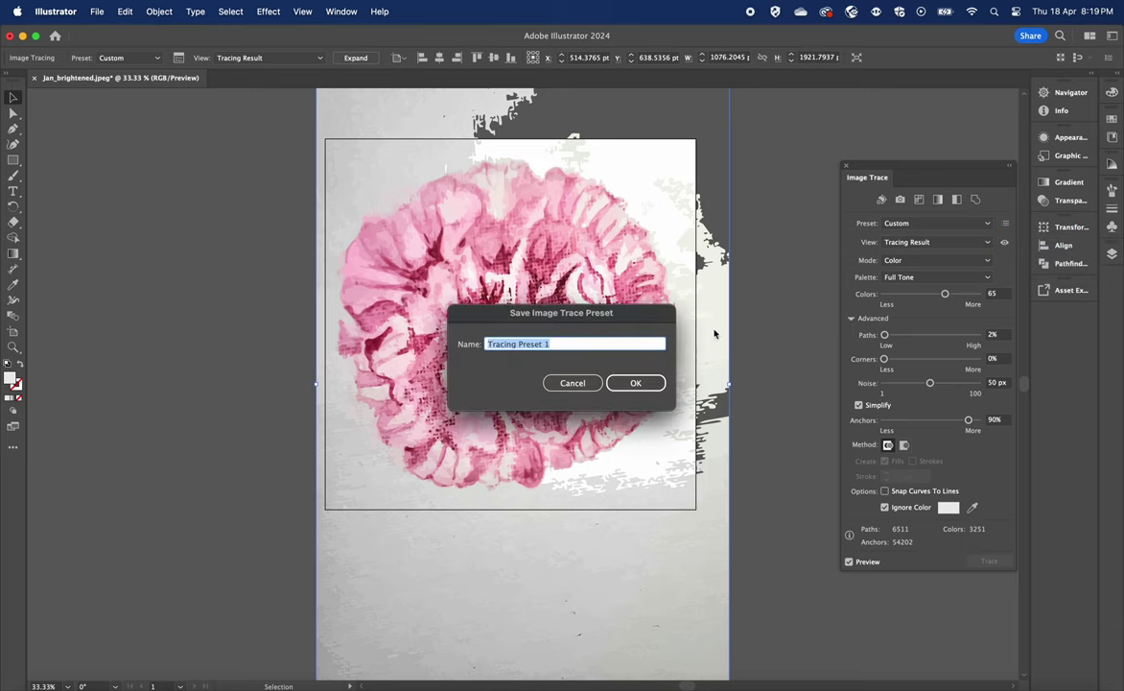
pyautogui.write('wa')
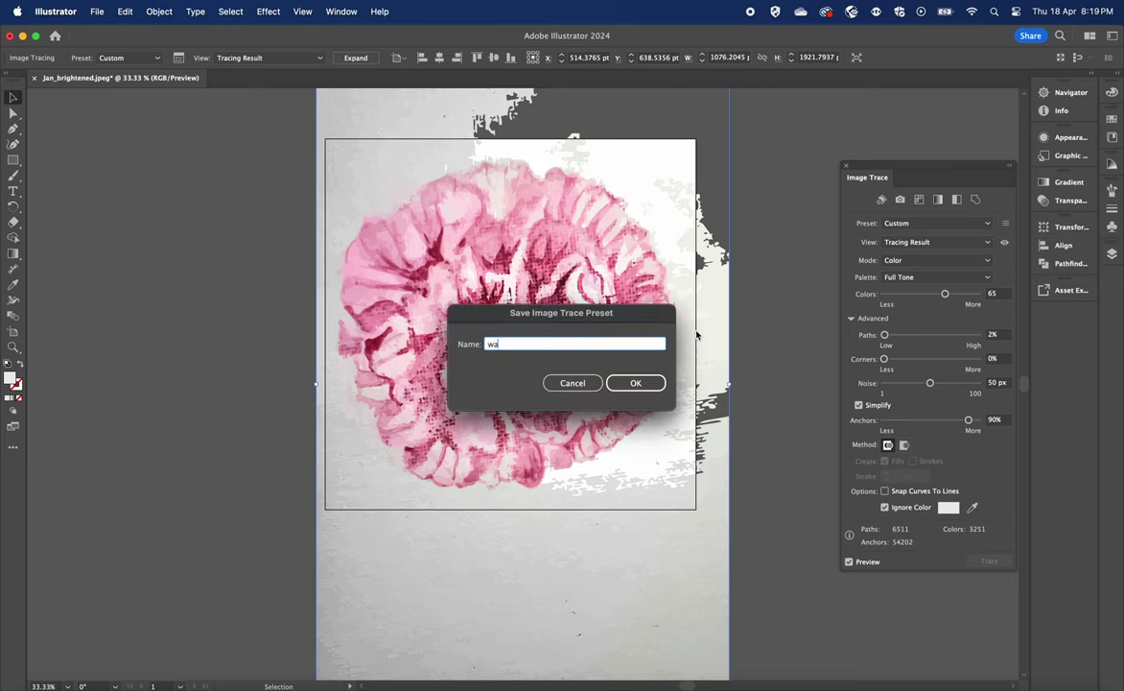
pyautogui.write('tercolor')
pyautogui.click(649, 383)
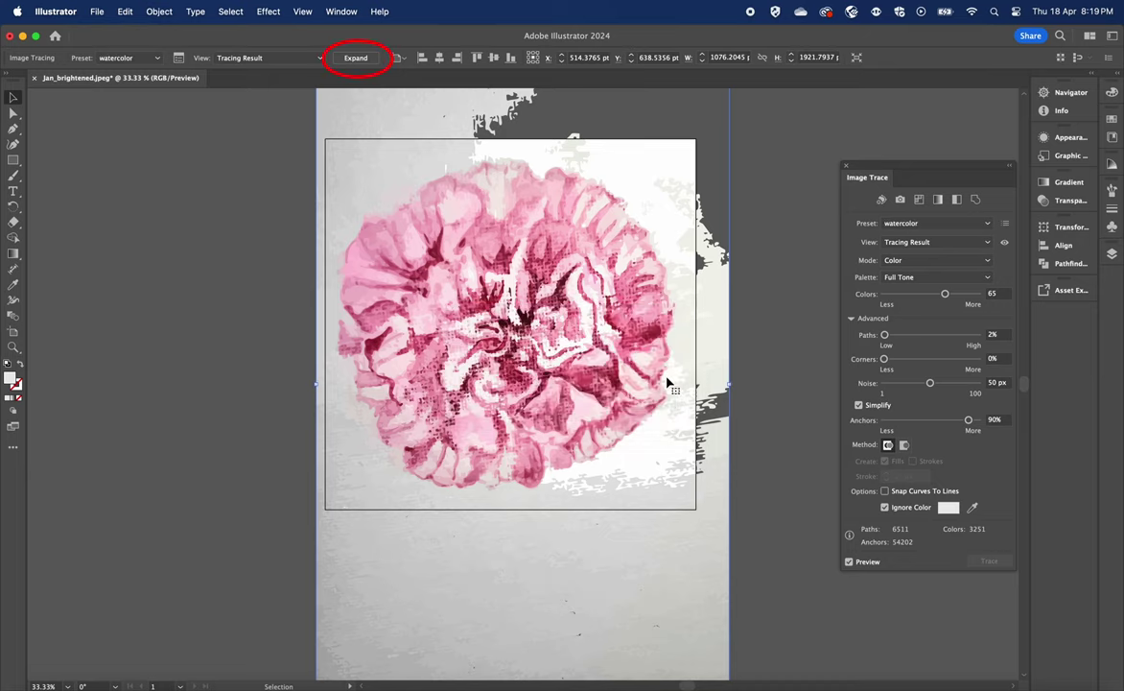
# Step: Expand the carnation tracing into editable vector paths
pyautogui.click(364, 60)
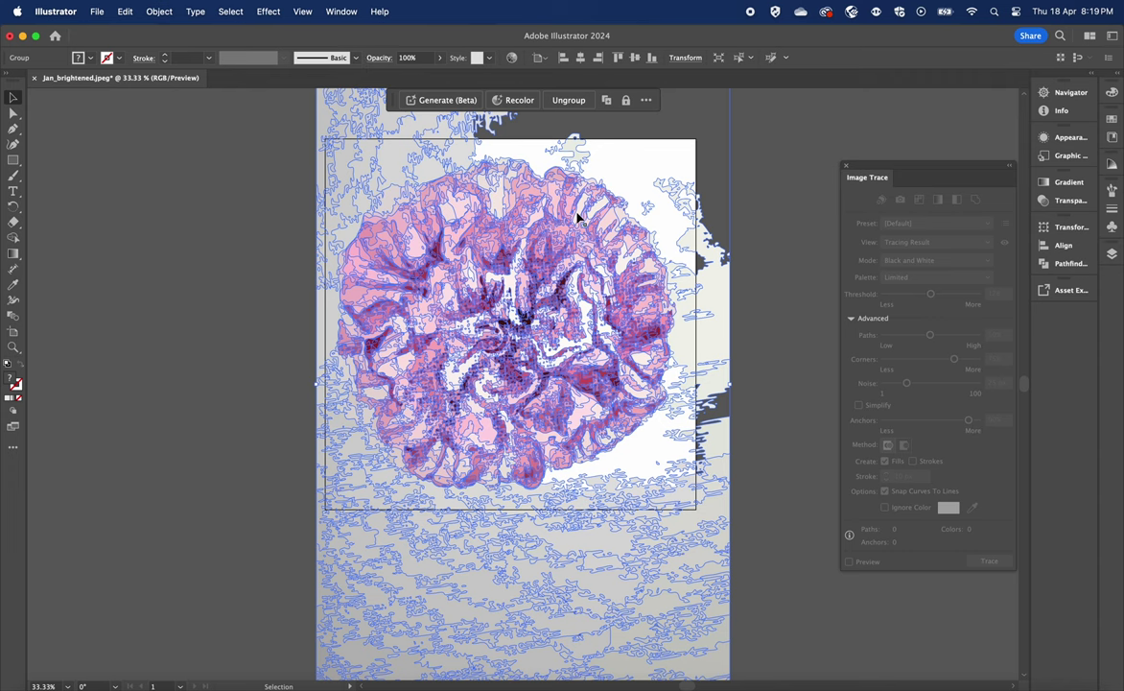
pyautogui.scroll(5, 577, 219)
pyautogui.scroll(2, 578, 219)
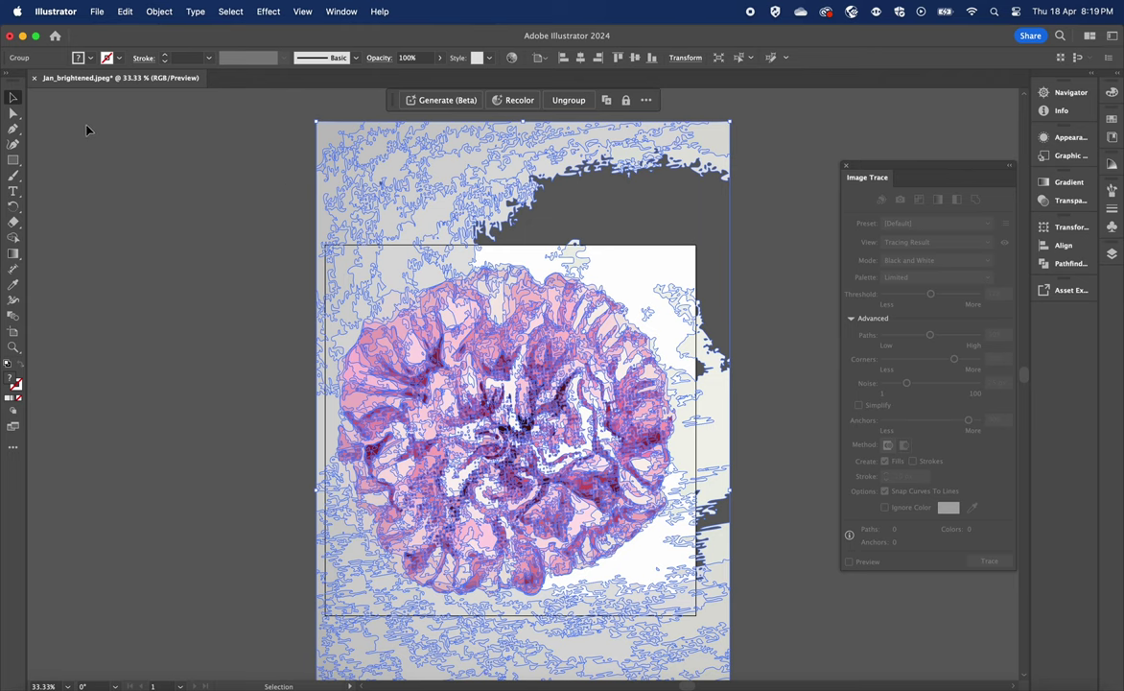
# Step: Select the grey background paths above the carnation with Direct Selection and delete them completely
pyautogui.click(12, 113)
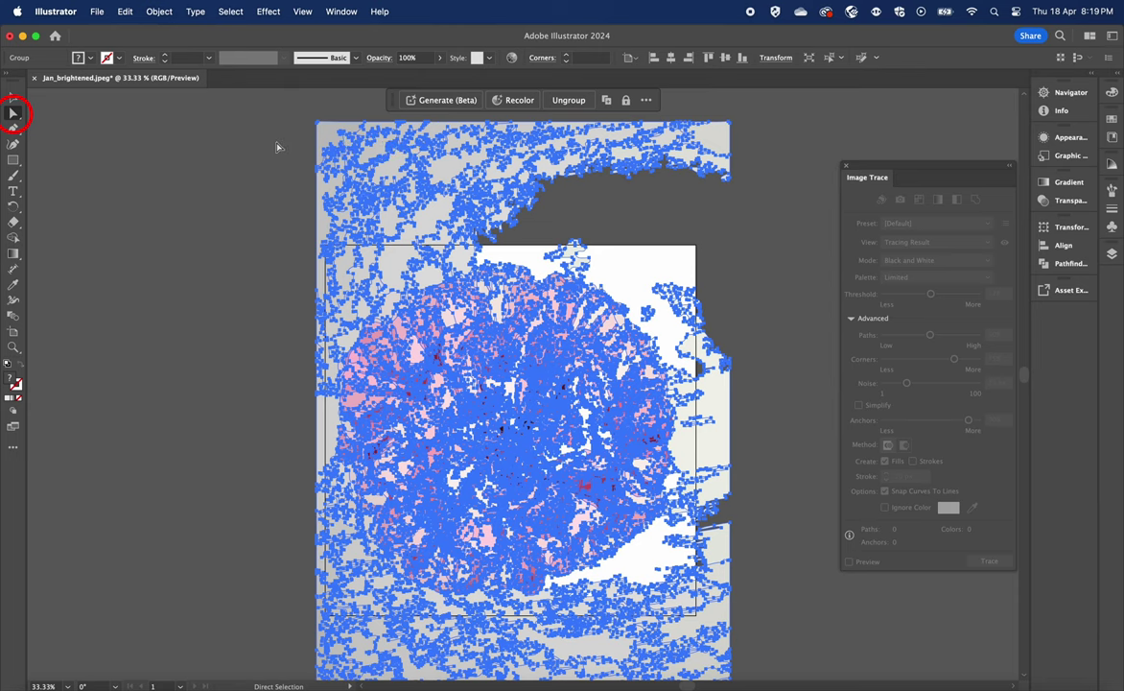
pyautogui.click(277, 146)
pyautogui.scroll(3, 273, 163)
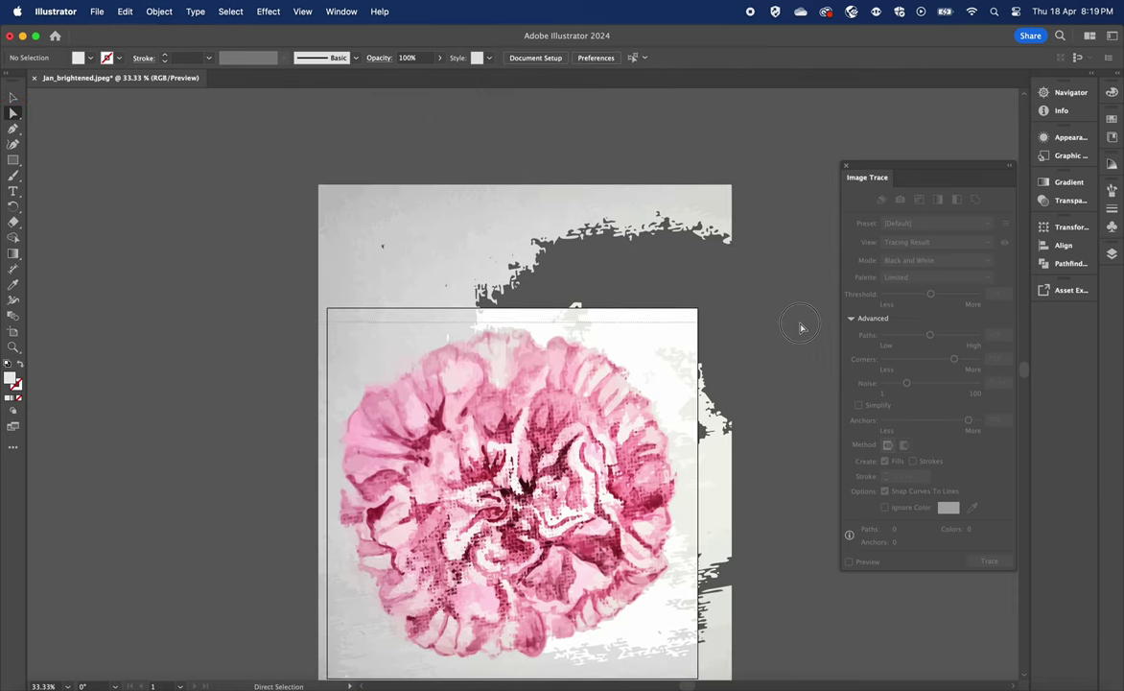
pyautogui.moveTo(800, 324); pyautogui.dragTo(799, 326)
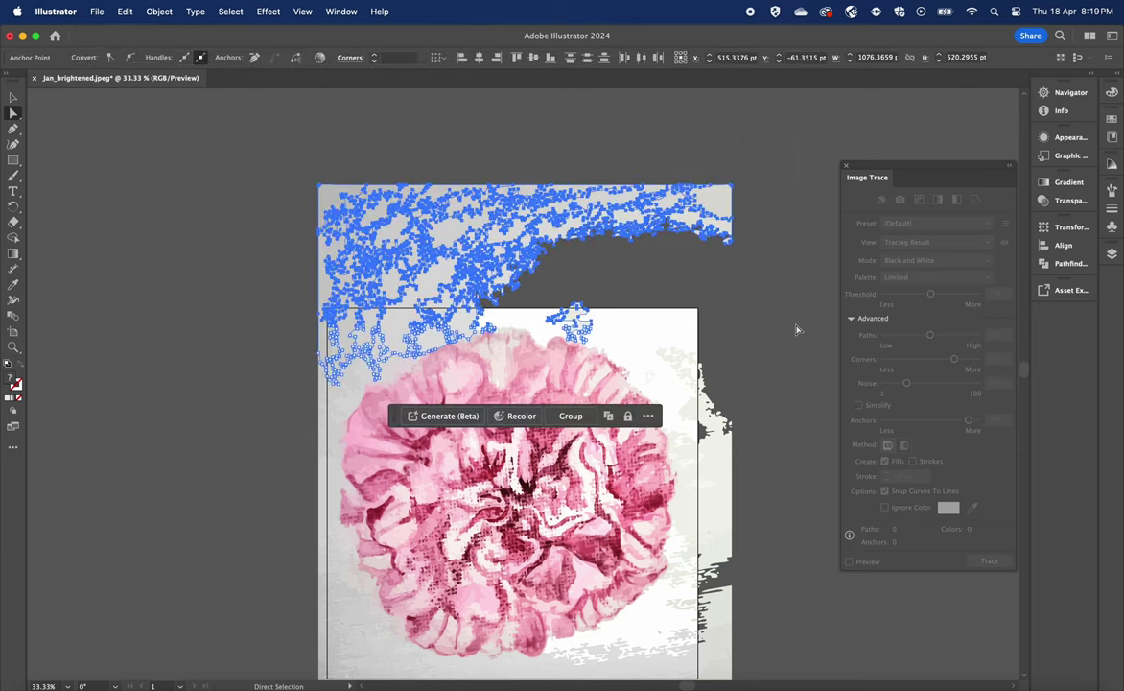
pyautogui.press('Delete')
pyautogui.press('Delete')
# Step: Select the large grey background area below the carnation and delete its paths
pyautogui.moveTo(775, 535); pyautogui.dragTo(741, 192)
pyautogui.moveTo(189, 328); pyautogui.dragTo(189, 331)
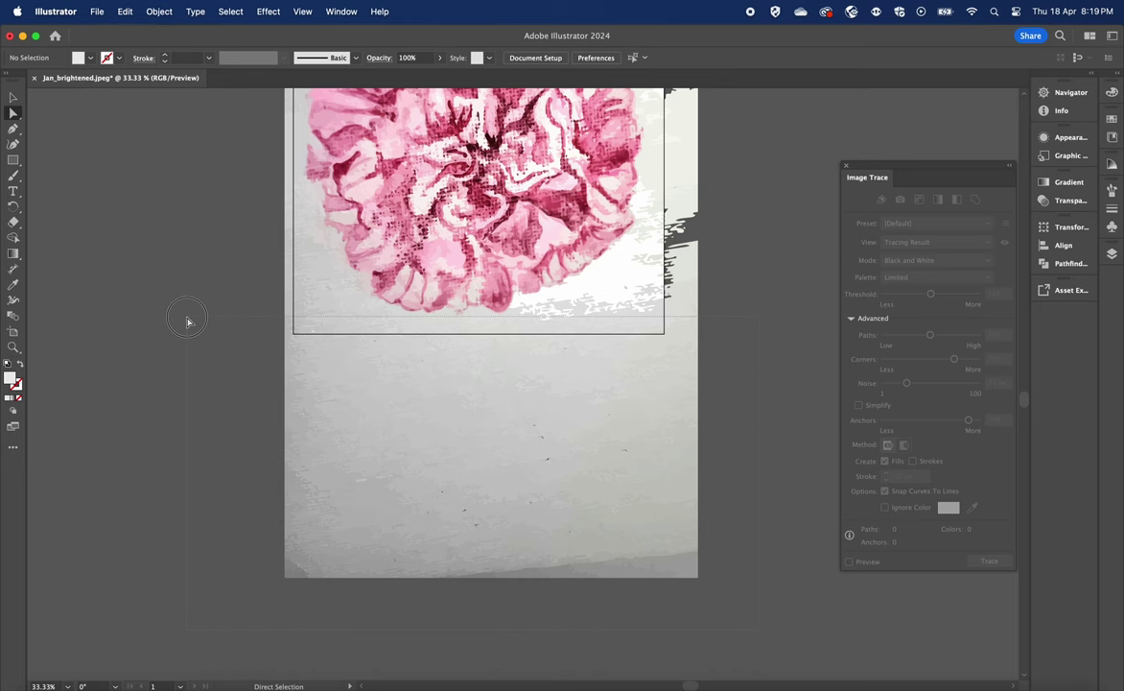
pyautogui.click(188, 322)
pyautogui.press('Delete')
# Step: Delete the background paths extending beyond the artboard's right and left edges
pyautogui.click(775, 332)
pyautogui.moveTo(776, 332); pyautogui.dragTo(762, 506)
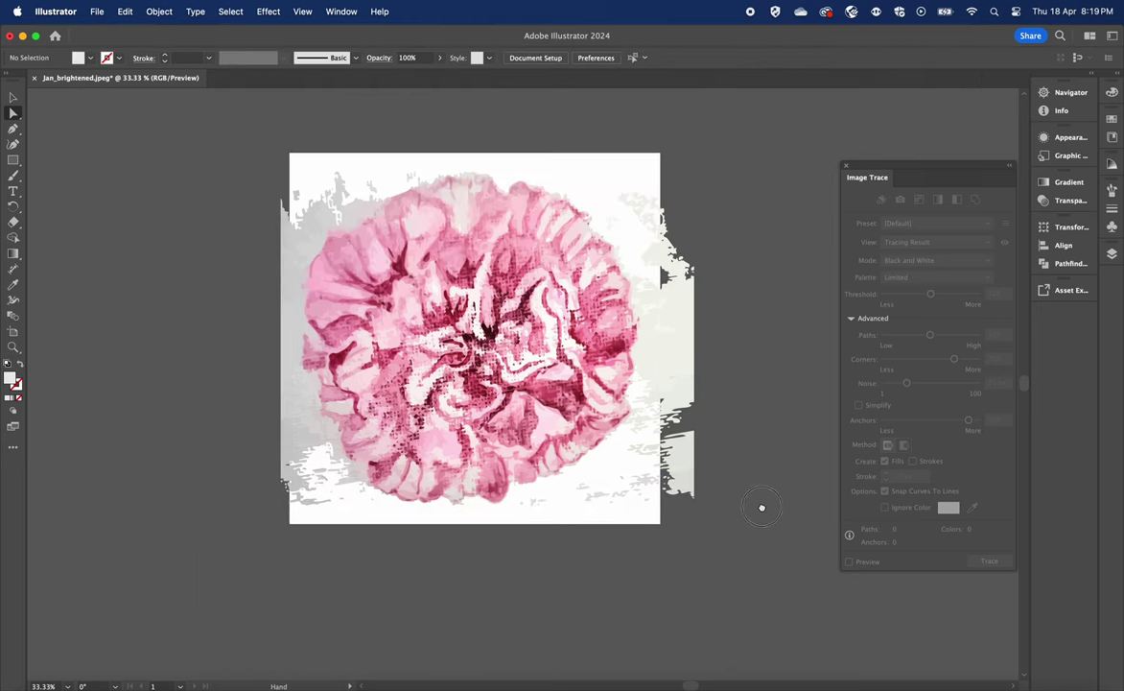
pyautogui.click(604, 182)
pyautogui.press('Delete')
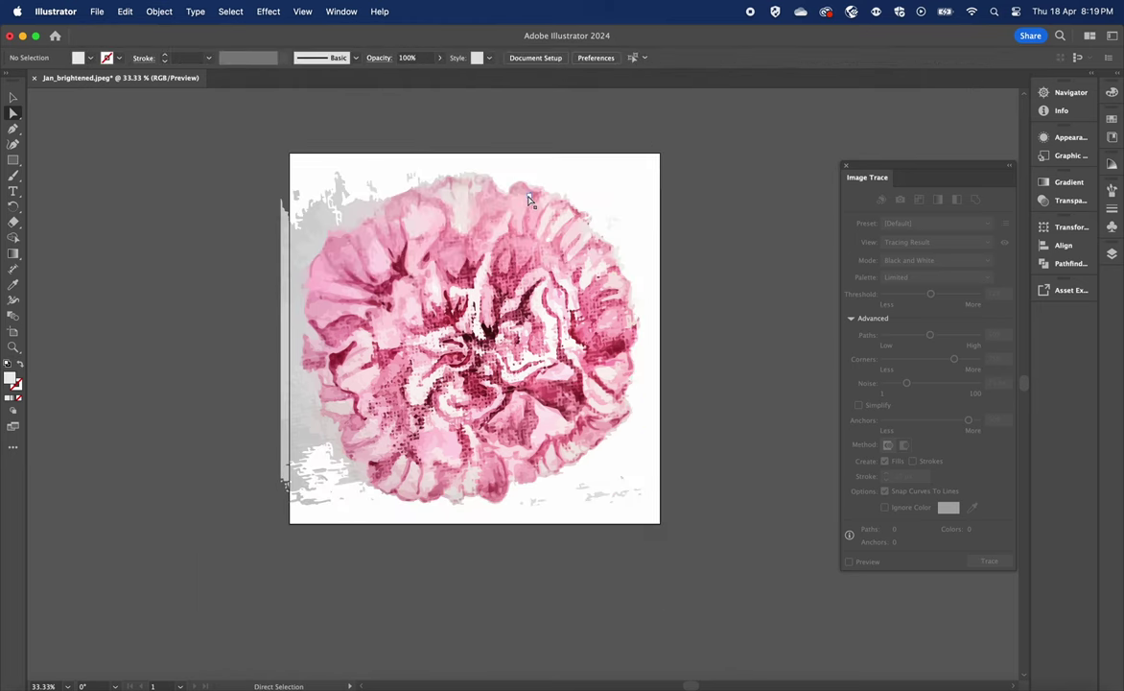
pyautogui.click(296, 542)
pyautogui.press('Delete')
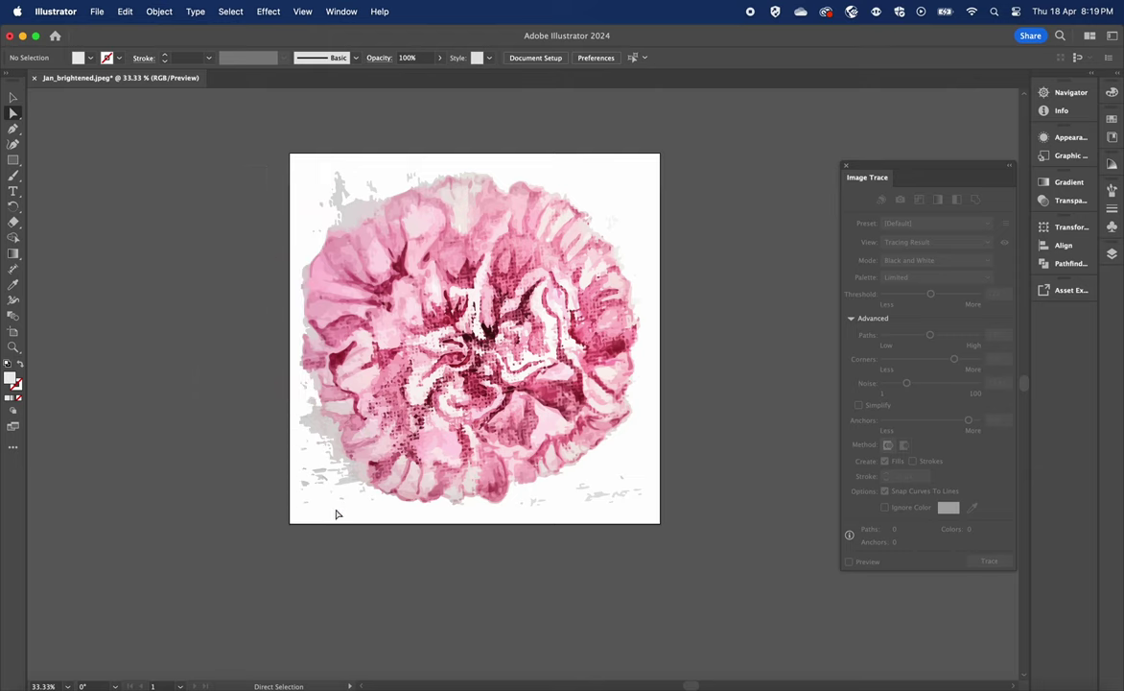
# Step: Delete the small background fragments around the carnation's lower-right and lower-left edges
pyautogui.moveTo(635, 507); pyautogui.dragTo(503, 437)
pyautogui.press('Delete')
pyautogui.moveTo(267, 404); pyautogui.dragTo(316, 516)
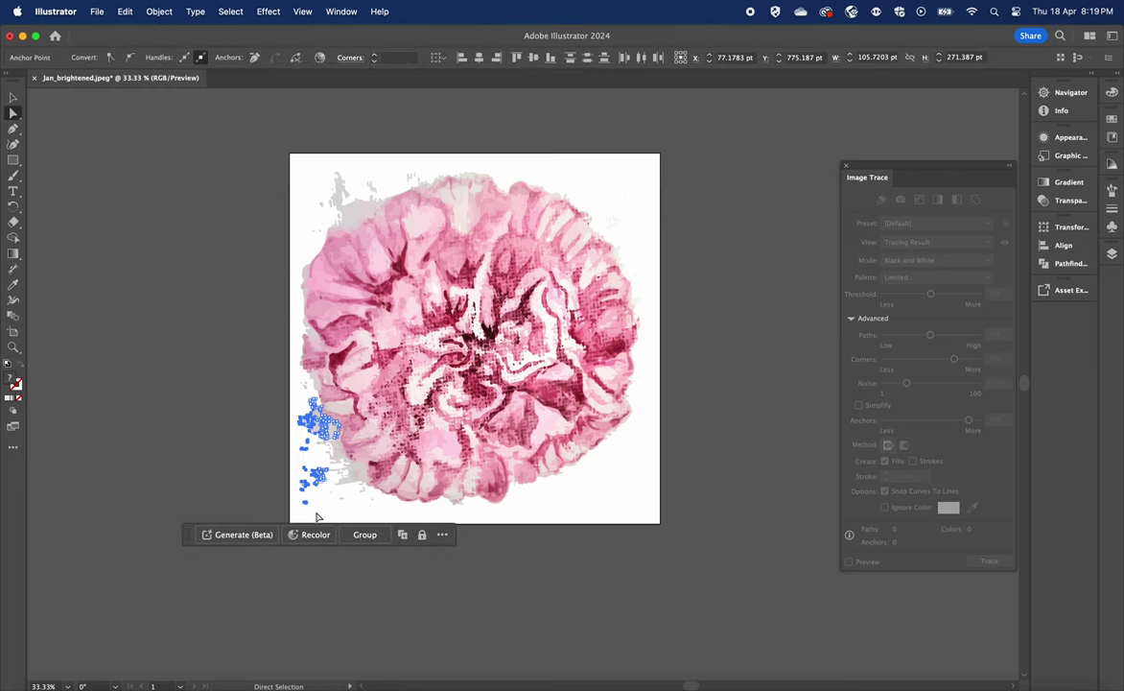
pyautogui.press('Delete')
# Step: Delete the remaining grey streaks and stray specks below the carnation's lower-left petals
pyautogui.press('super+equal')
pyautogui.press('super+equal')
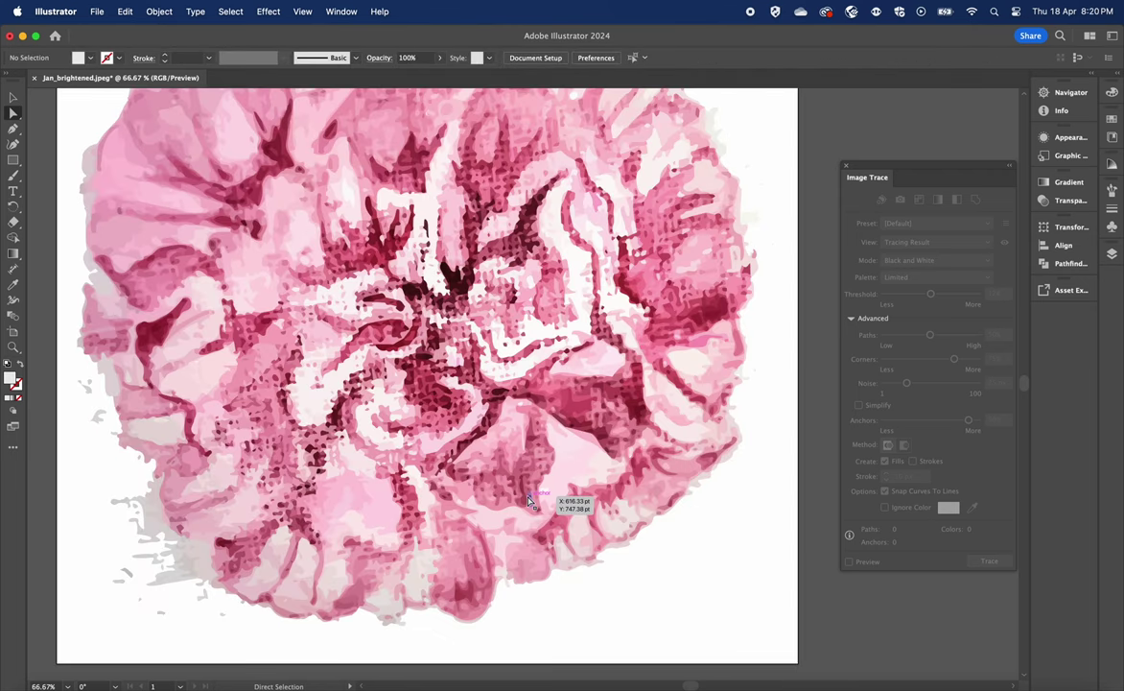
pyautogui.moveTo(169, 483); pyautogui.dragTo(466, 369)
pyautogui.press('super+equal')
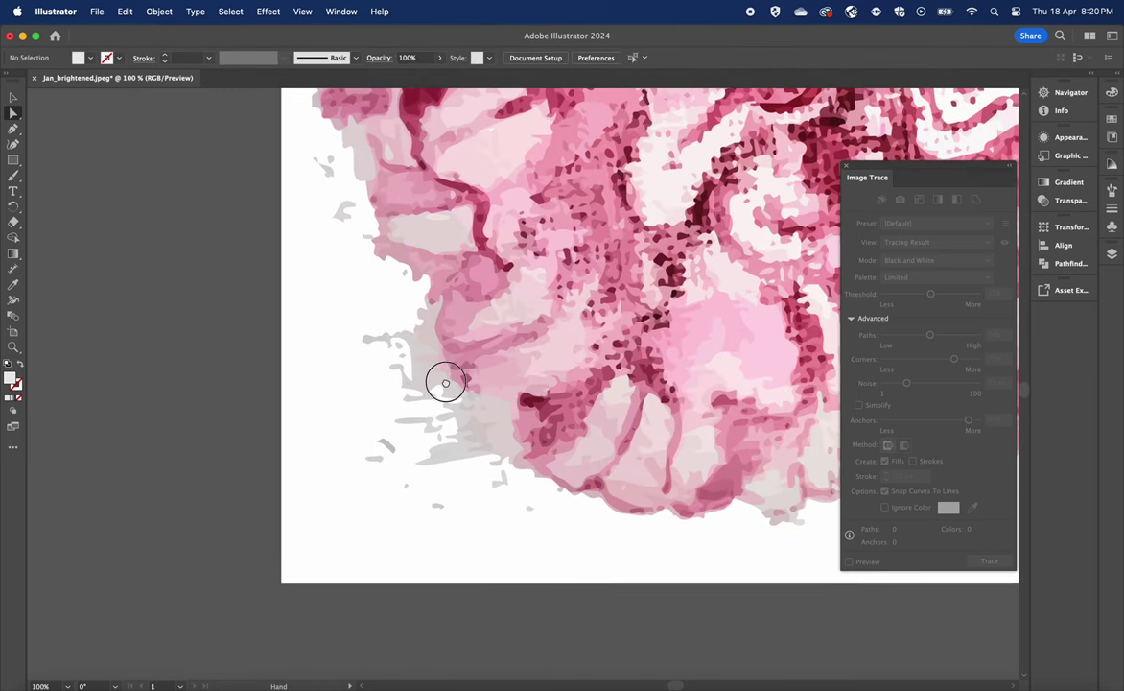
pyautogui.moveTo(326, 419)
pyautogui.mouseDown()
pyautogui.moveTo(456, 519)
pyautogui.moveTo(453, 510)
pyautogui.mouseUp()
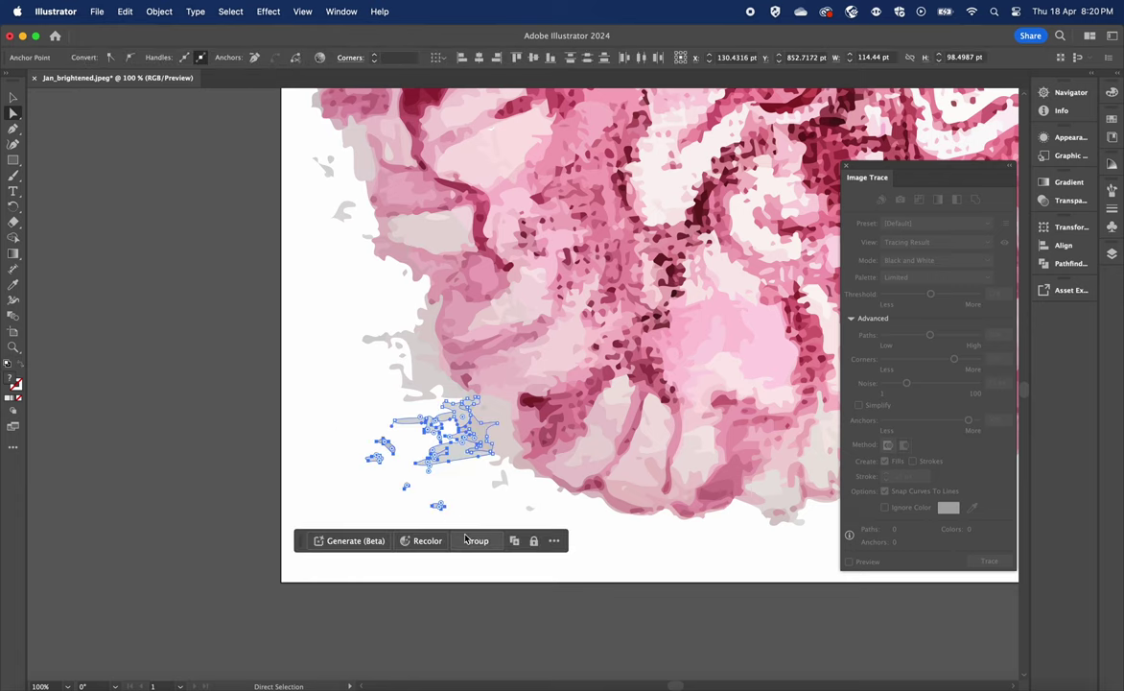
pyautogui.press('Delete')
pyautogui.click(509, 504)
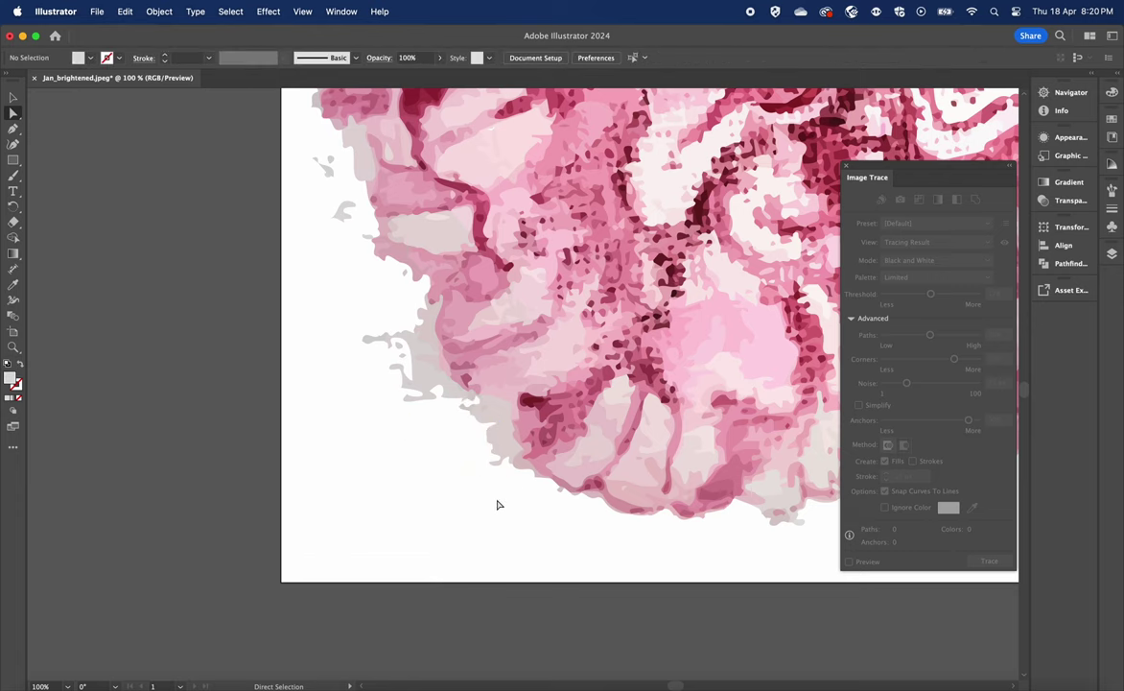
pyautogui.click(524, 513)
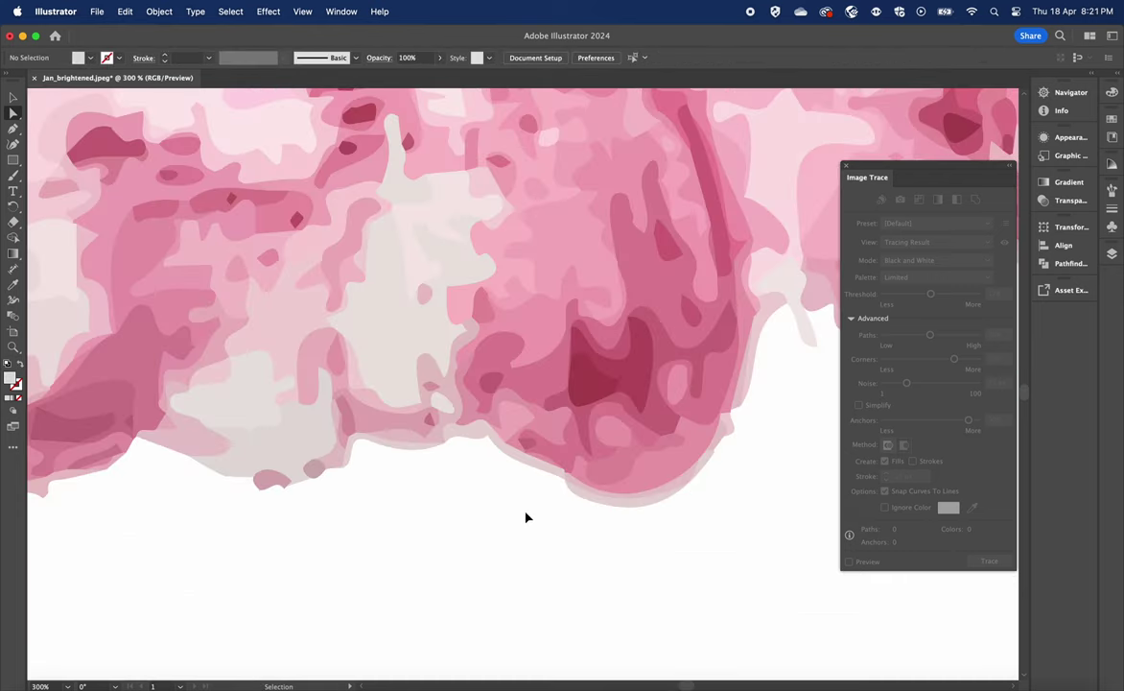
# Step: Examine the whole carnation and its lower petal edge for leftover background pieces
pyautogui.press('super+minus')
pyautogui.press('super+minus')
pyautogui.press('super+minus')
pyautogui.press('super+minus')
pyautogui.press('super+minus')
pyautogui.press('super+minus')
pyautogui.press('super+minus')
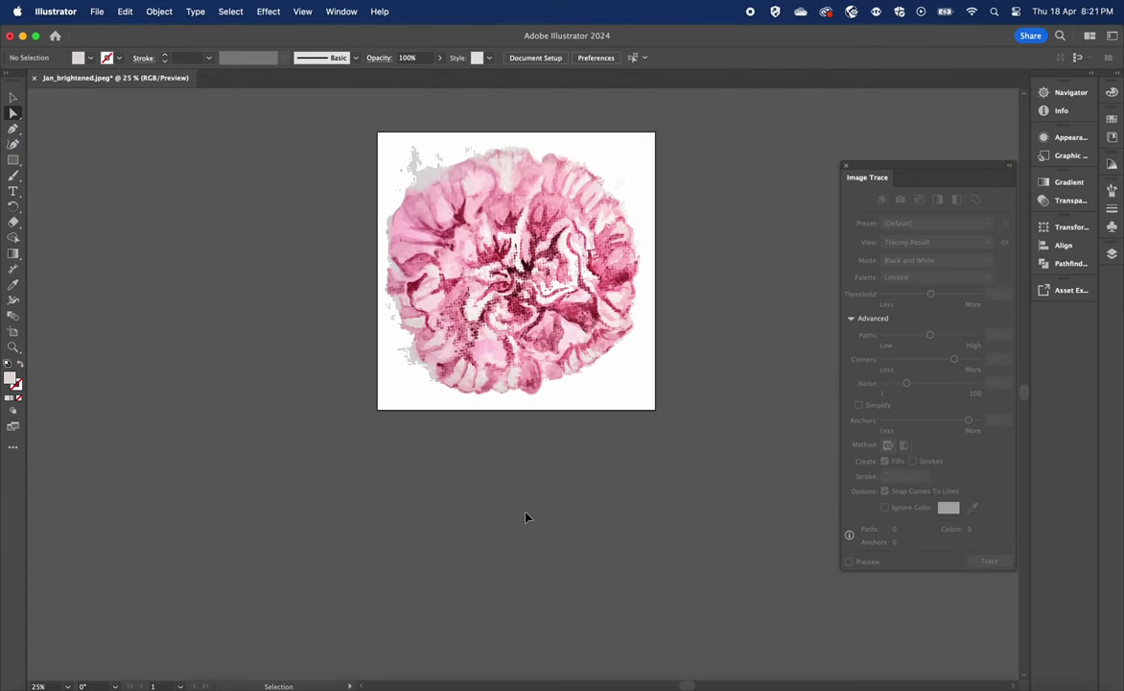
pyautogui.press('super+equal')
pyautogui.press('super+equal')
pyautogui.press('super+equal')
pyautogui.press('super+equal')
pyautogui.press('super+equal')
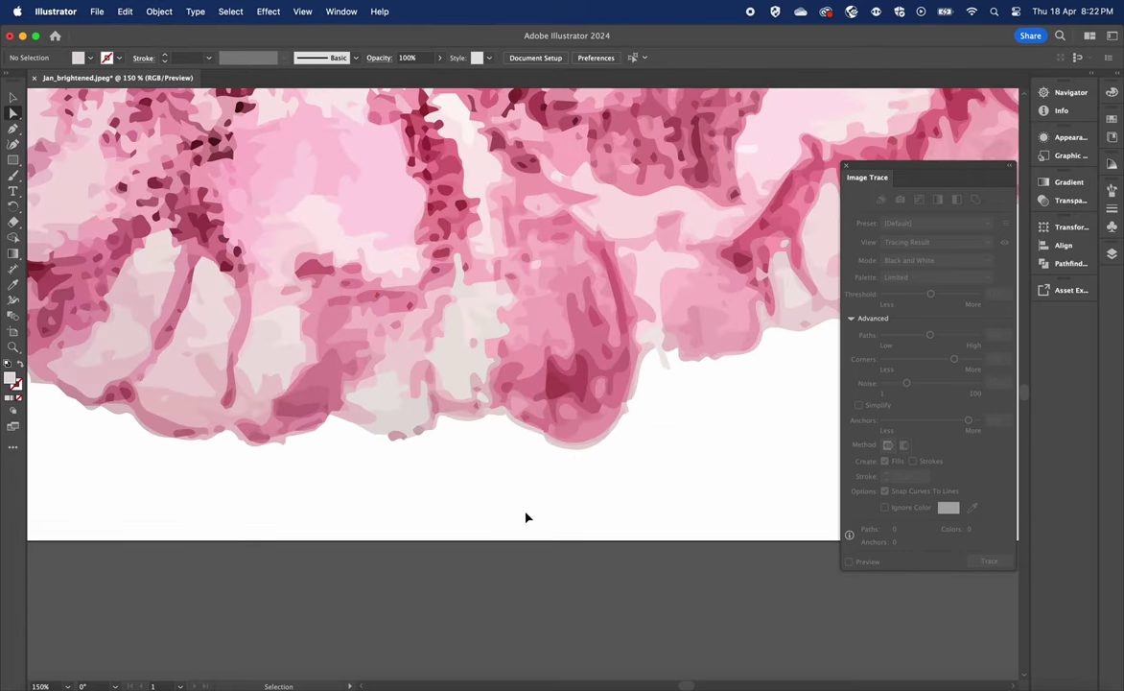
# Step: Select the pale shape between two bottom petals and delete the anchor point at its protruding tip with the Pen tool
pyautogui.press('super+equal')
pyautogui.moveTo(641, 440); pyautogui.dragTo(434, 494)
pyautogui.moveTo(542, 467); pyautogui.dragTo(521, 488)
pyautogui.click(478, 439)
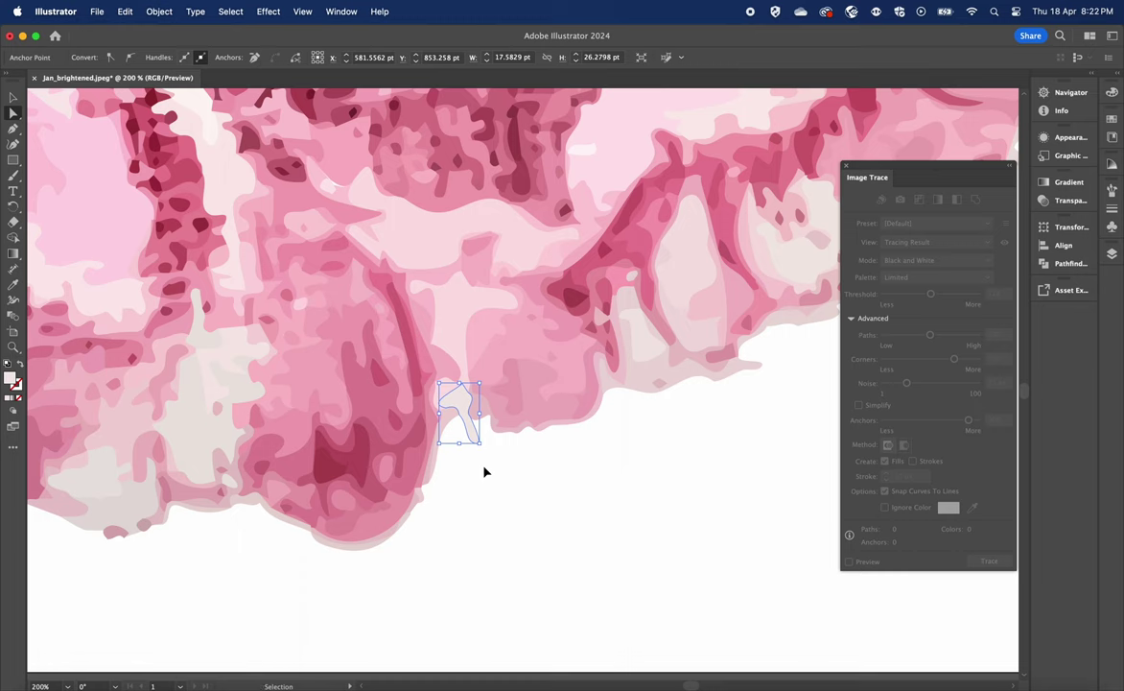
pyautogui.press('super+equal')
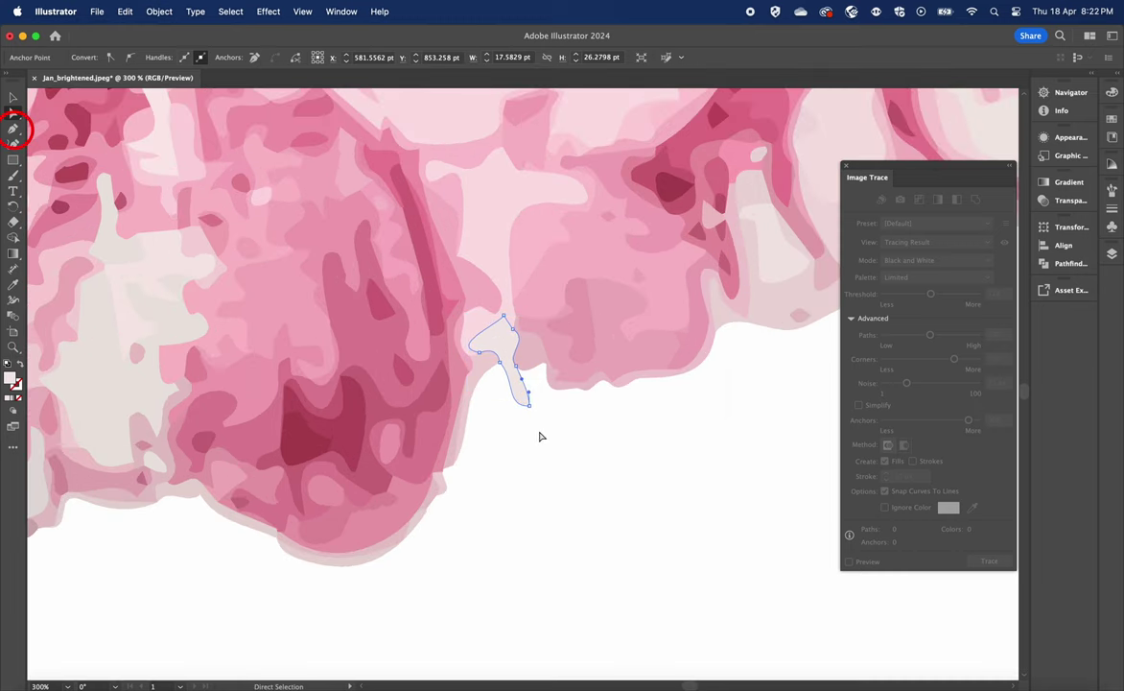
pyautogui.click(530, 405)
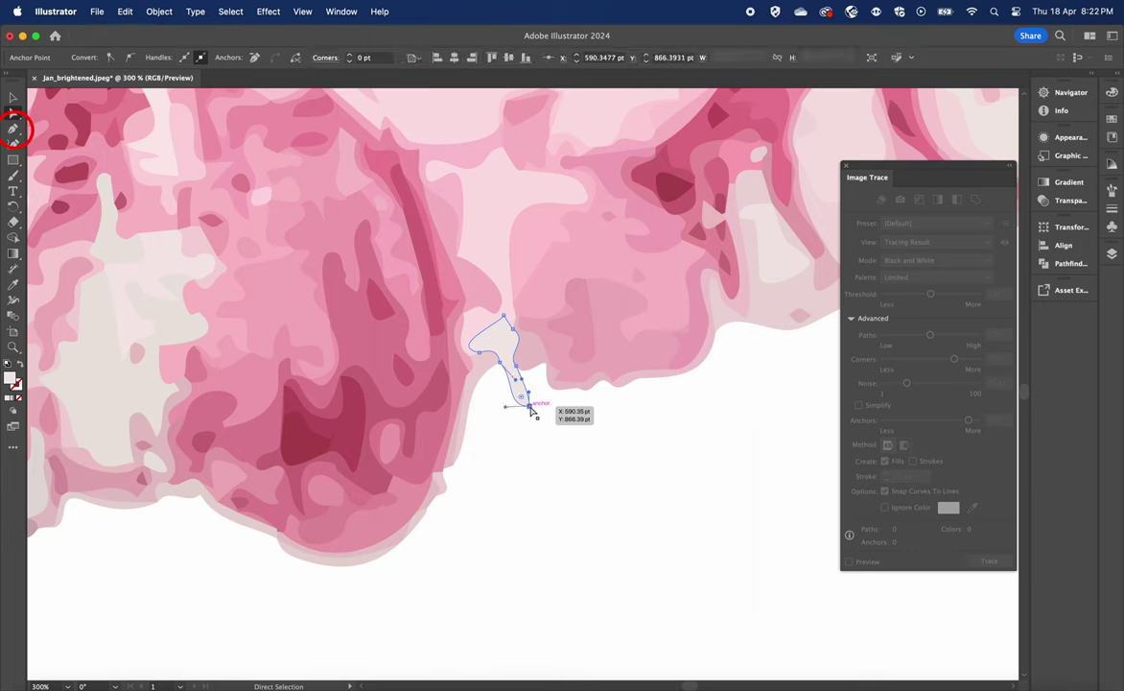
pyautogui.click(531, 409)
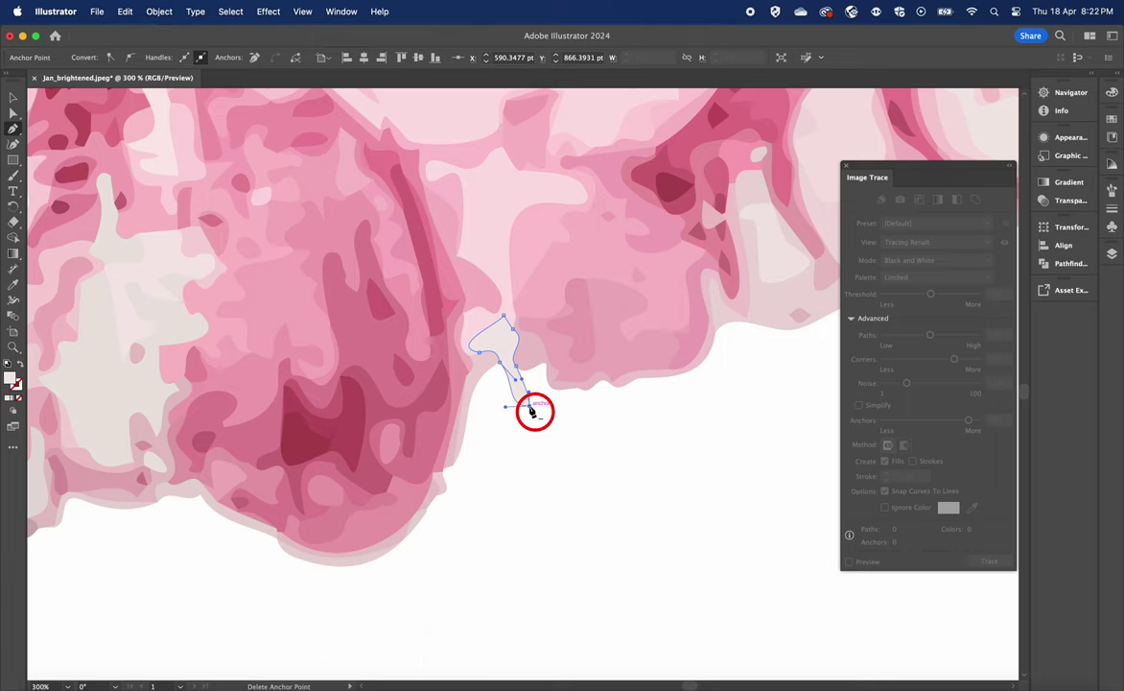
pyautogui.click(529, 407)
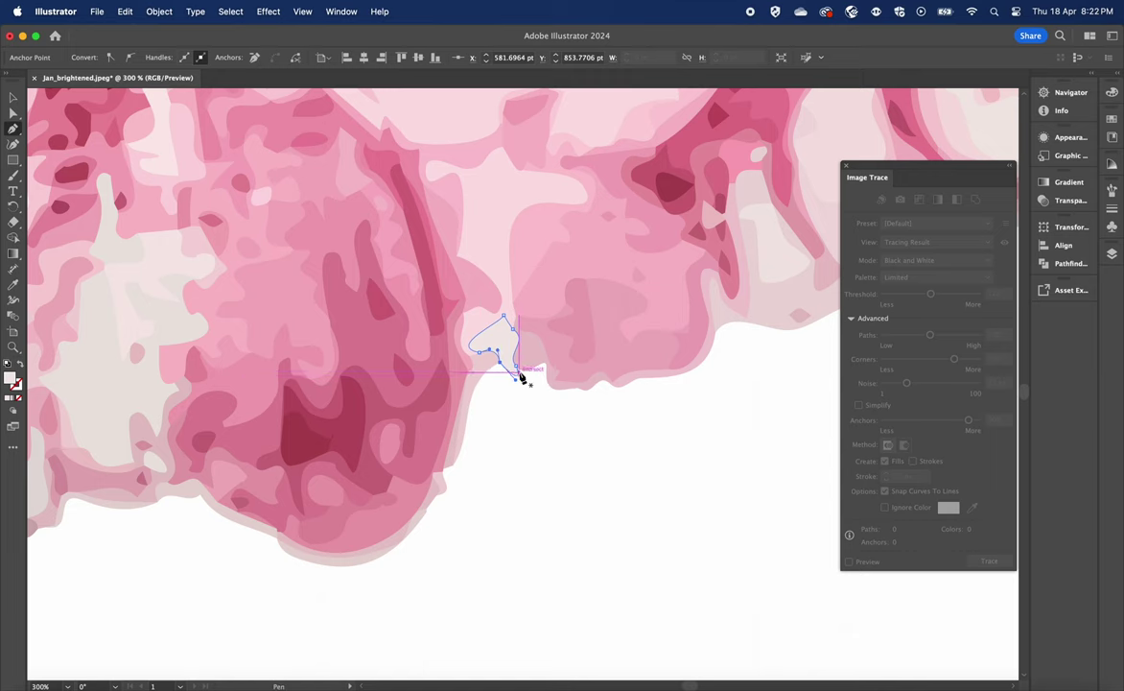
# Step: Delete the end anchor point of the pale pink shape sticking out from the lower-right petals with the Pen tool
pyautogui.press('a')
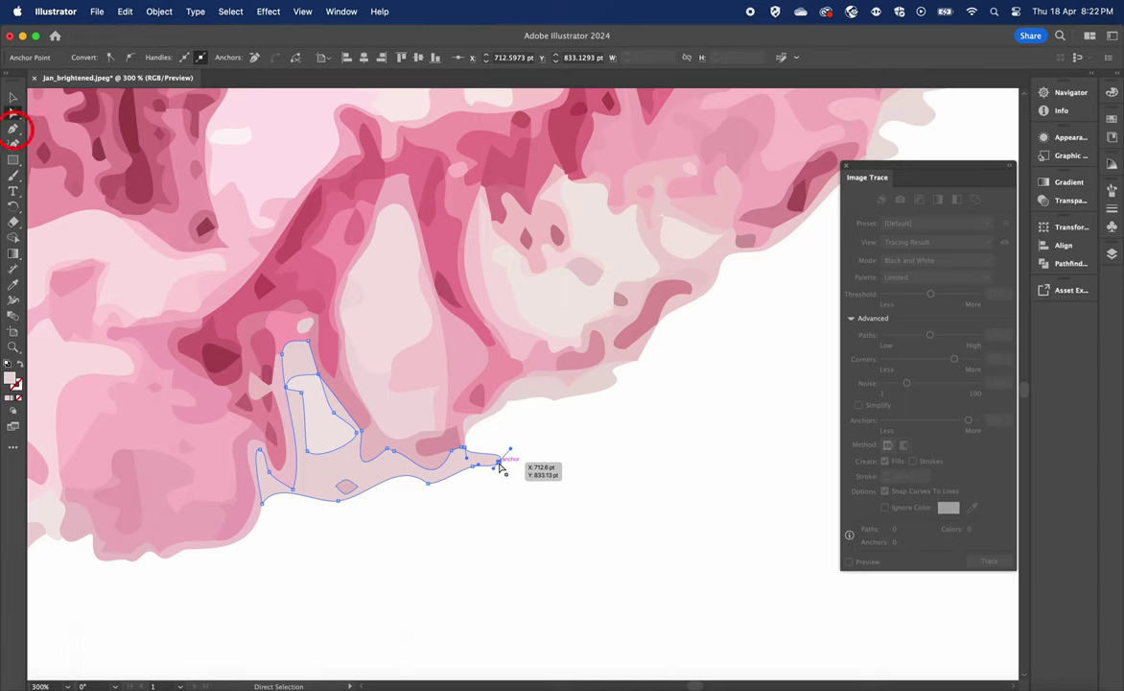
pyautogui.click(500, 465)
pyautogui.press('p')
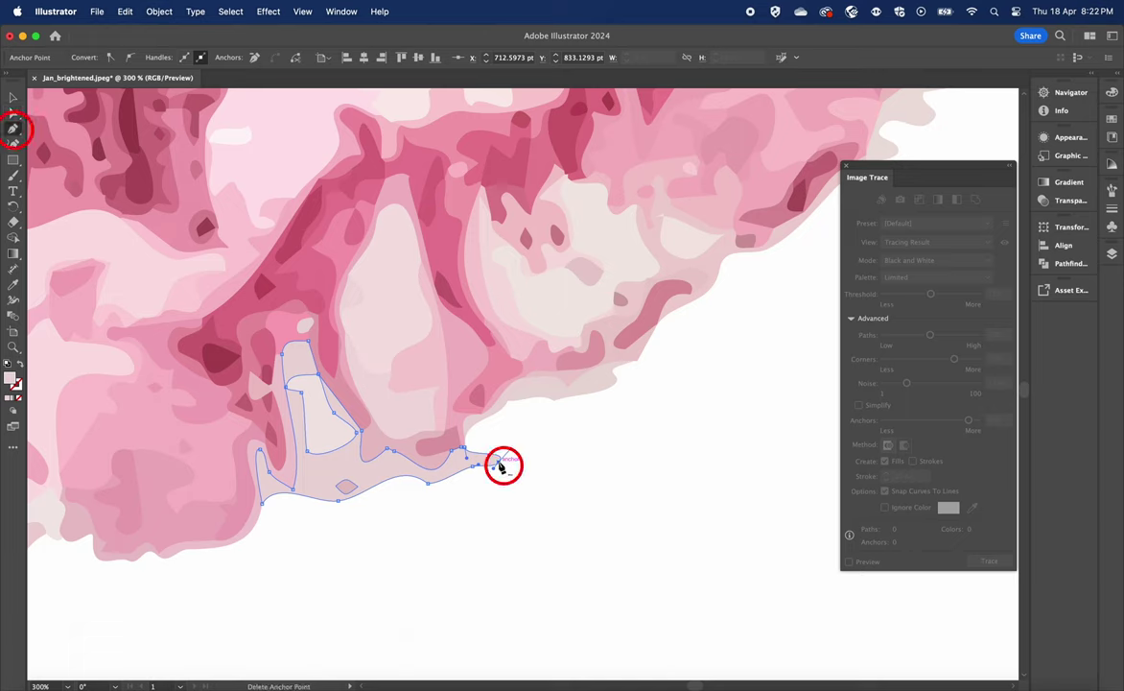
pyautogui.click(499, 464)
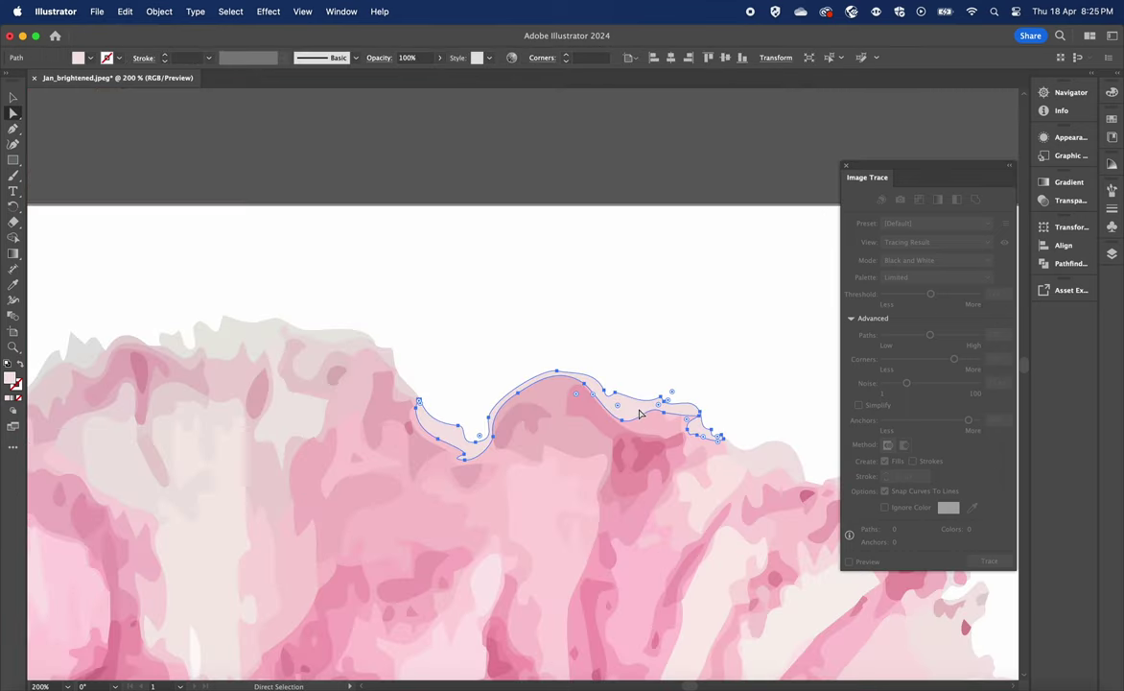
# Step: Delete an anchor point on the right end of the pale pink shape along the upper petal edge with the Pen tool
pyautogui.press('p')
pyautogui.click(663, 397)
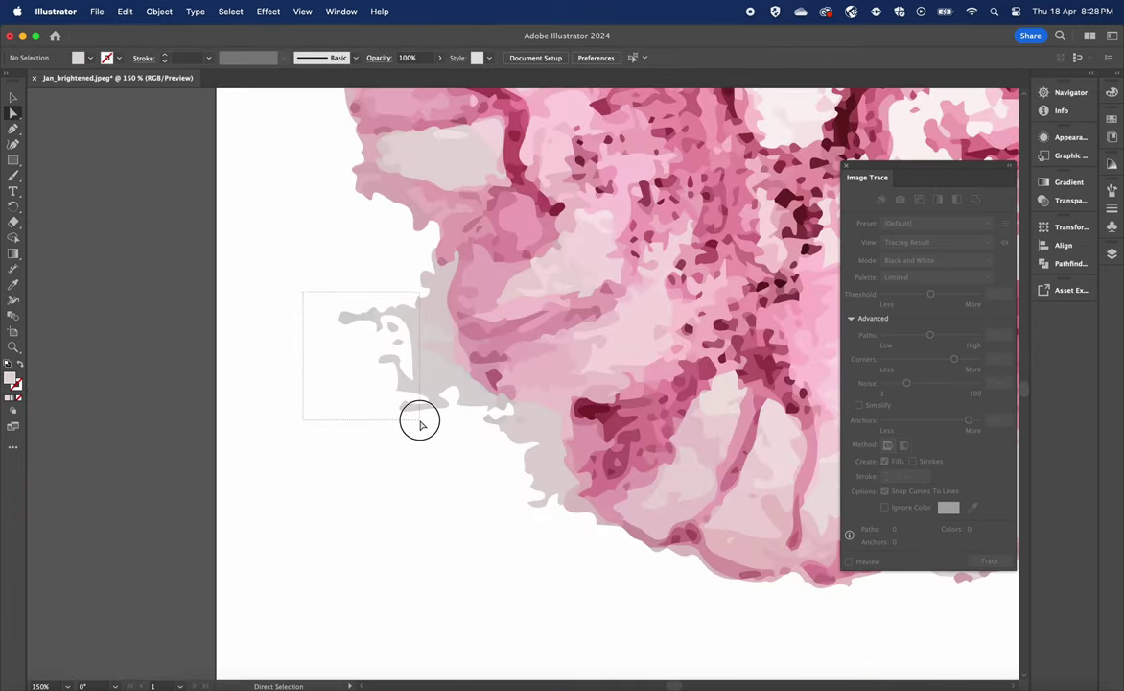
# Step: Delete the grey leftover background pieces along the carnation's lower-left petal edge
pyautogui.moveTo(420, 420); pyautogui.dragTo(520, 452)
pyautogui.press('Delete')
pyautogui.press('Delete')
pyautogui.click(494, 406)
pyautogui.press('Delete')
pyautogui.click(480, 391)
pyautogui.press('Delete')
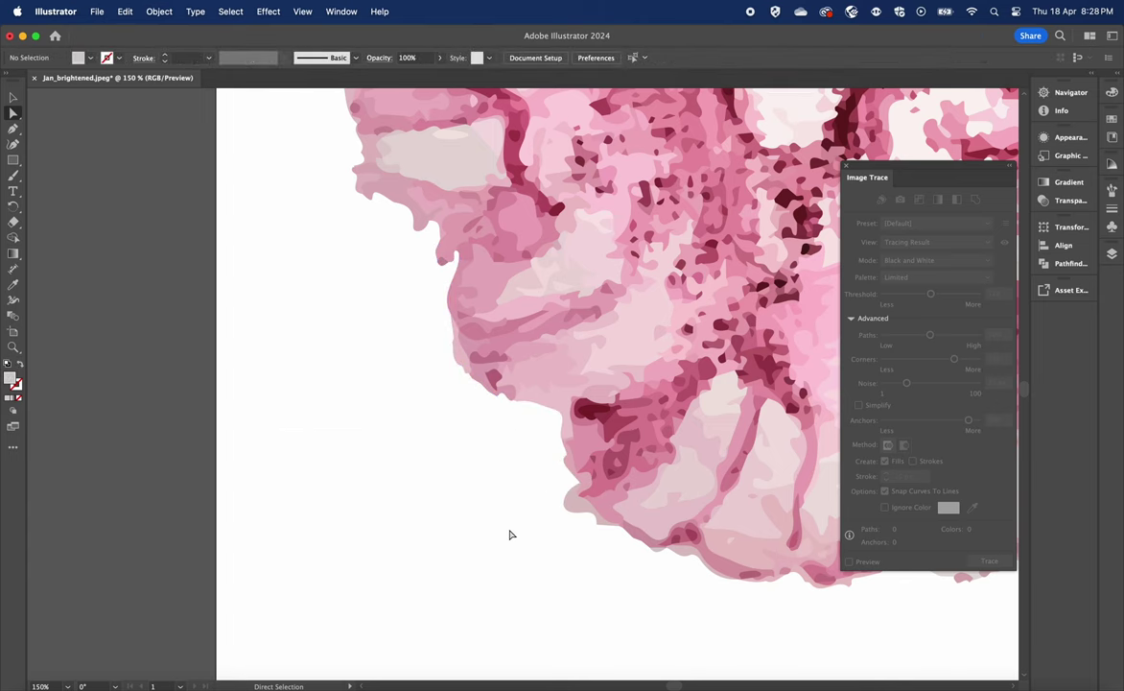
# Step: Save the cleaned carnation as Jan_Carnation.ai in the flowers folder
pyautogui.press('super+minus')
pyautogui.press('super+minus')
pyautogui.press('super+minus')
pyautogui.press('super+minus')
pyautogui.press('super+shift+s')
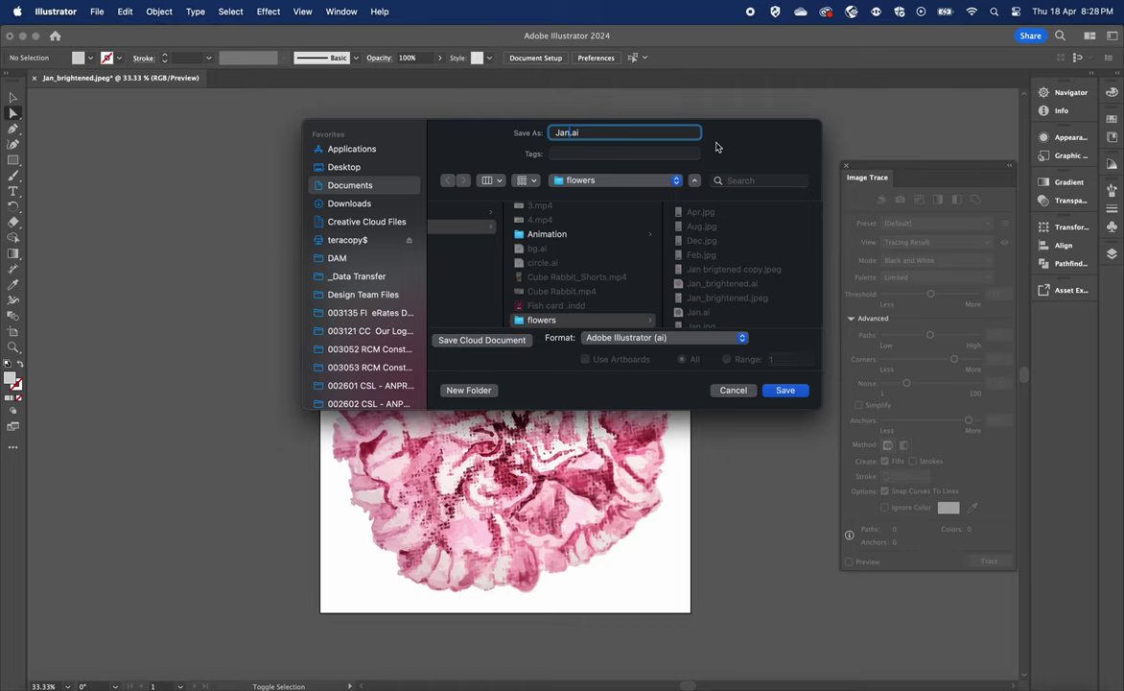
pyautogui.write('Carnation')
pyautogui.press('Return')
pyautogui.press('Return')
# Step: Close the carnation document and open Feb.jpg from the flowers folder
pyautogui.press('super+w')
pyautogui.press('super+o')
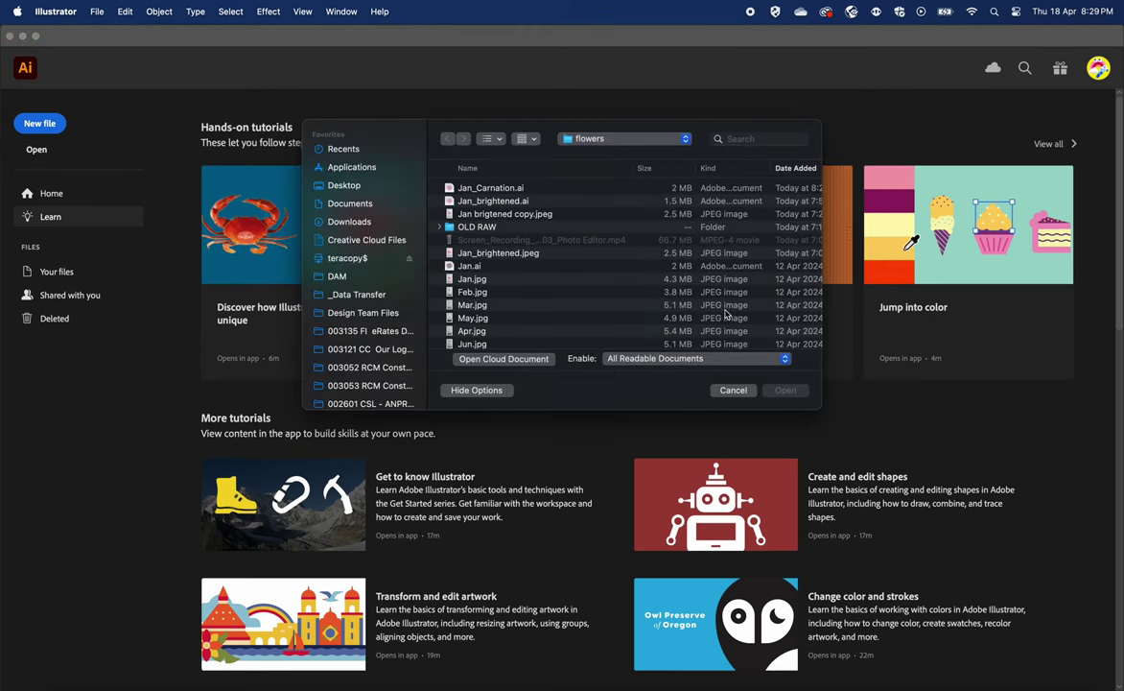
pyautogui.doubleClick(476, 291)
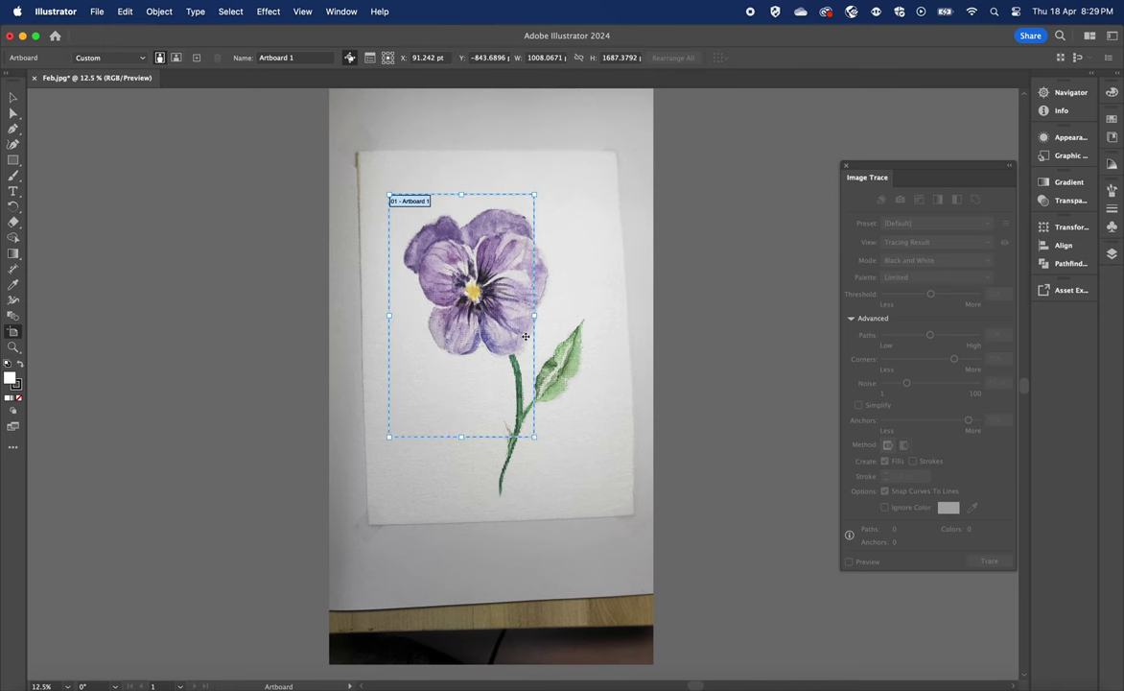
# Step: Enlarge the artboard to enclose the whole pansy with its stem, and expand the photo's tracing result into paths
pyautogui.moveTo(534, 436); pyautogui.dragTo(608, 513)
pyautogui.press('Escape')
pyautogui.press('super+a')
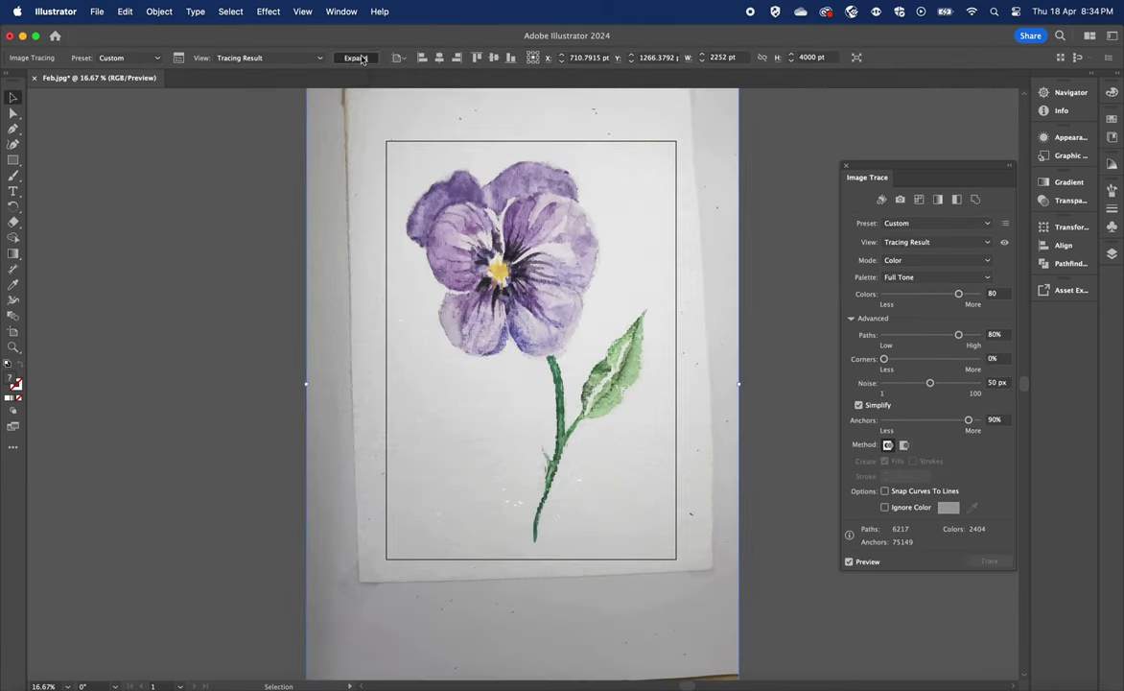
pyautogui.click(354, 59)
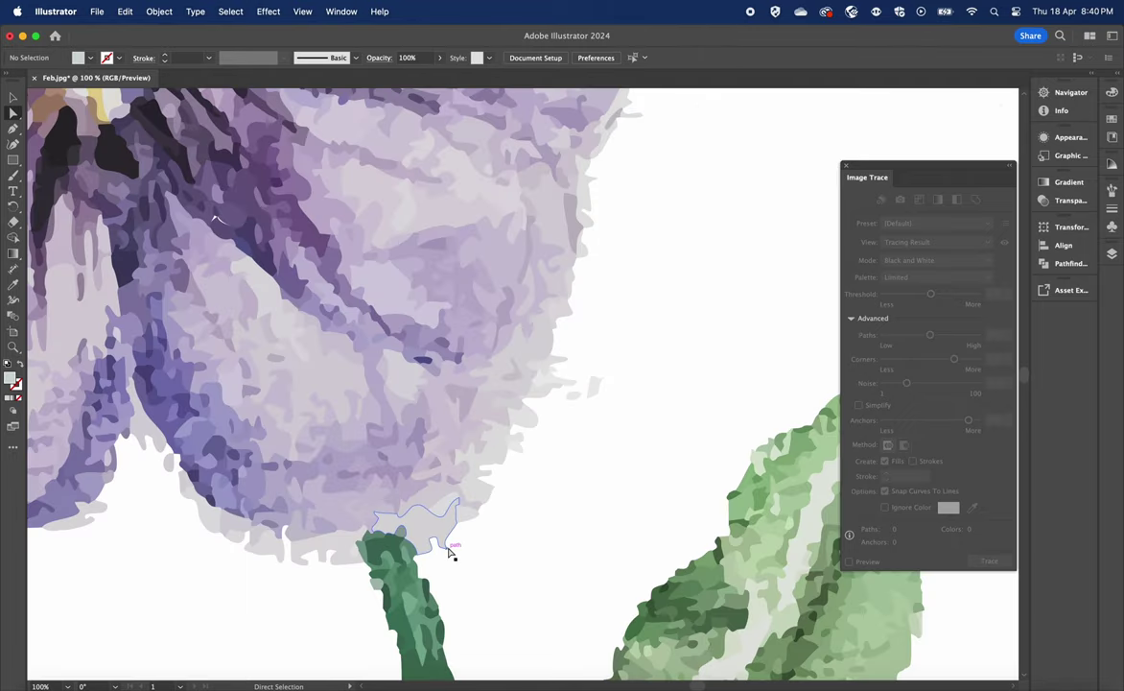
# Step: Delete the stray grey fragments along the outer edge of the pansy's lower-right petal
pyautogui.moveTo(568, 407); pyautogui.dragTo(608, 356)
pyautogui.press('Delete')
pyautogui.moveTo(541, 392); pyautogui.dragTo(574, 356)
pyautogui.press('Delete')
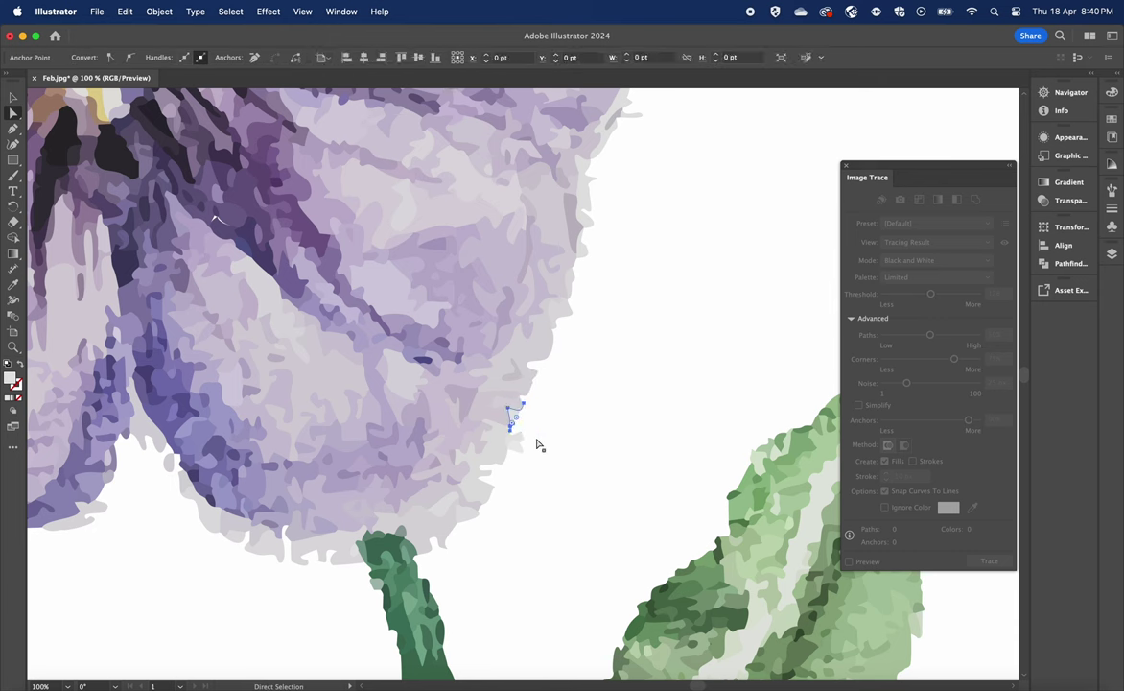
pyautogui.press('Delete')
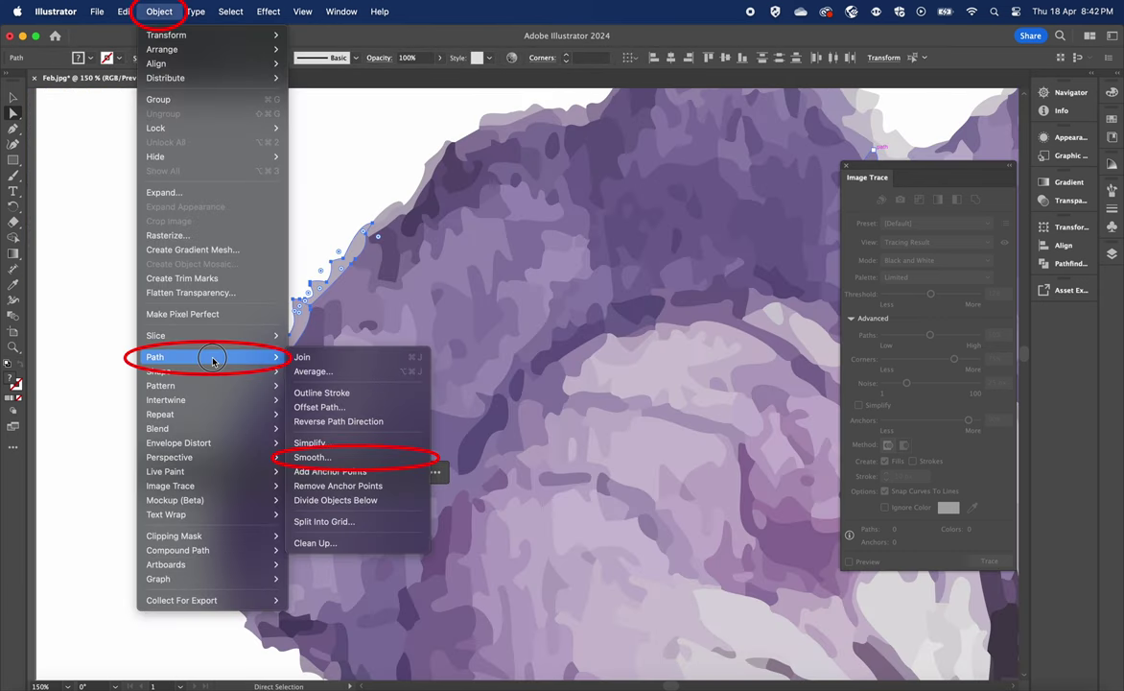
# Step: Apply Smooth to the jagged path along the pansy's upper-left petal and to the pale shape on the top petal's edge
pyautogui.click(317, 457)
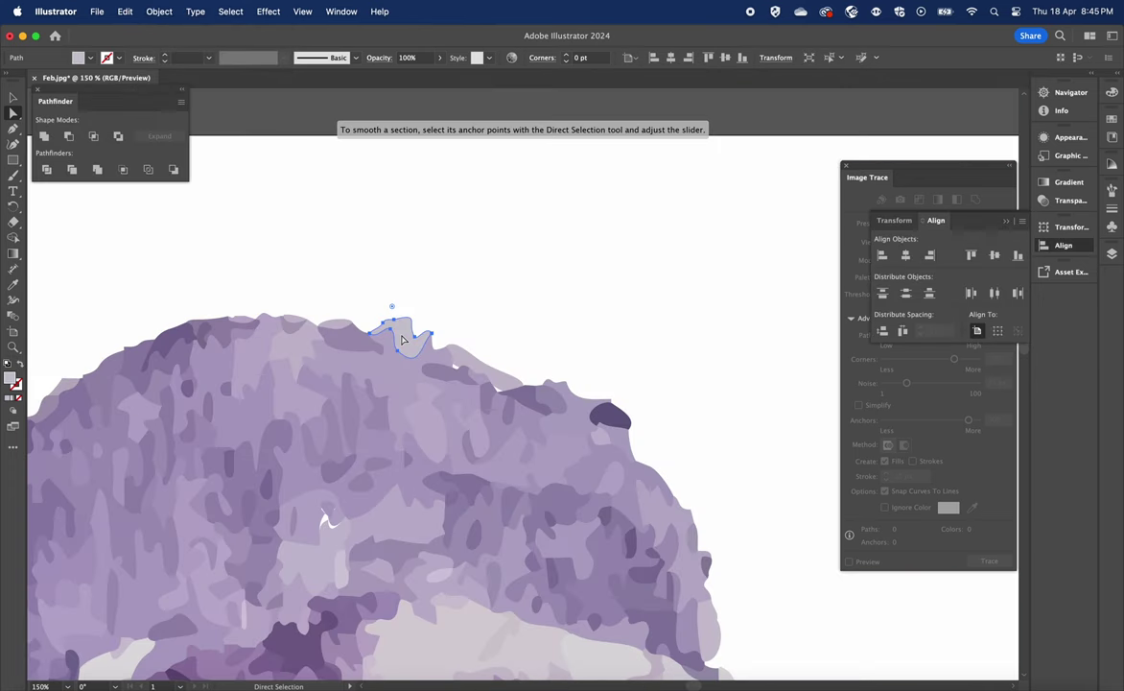
pyautogui.rightClick(402, 339)
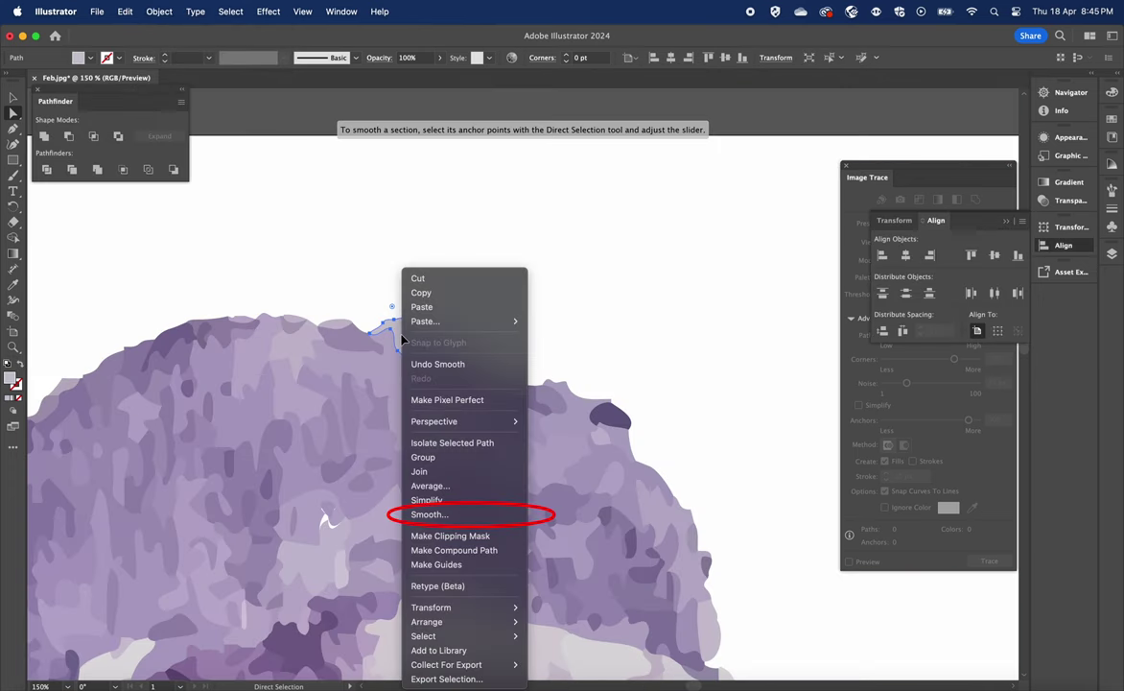
pyautogui.click(430, 514)
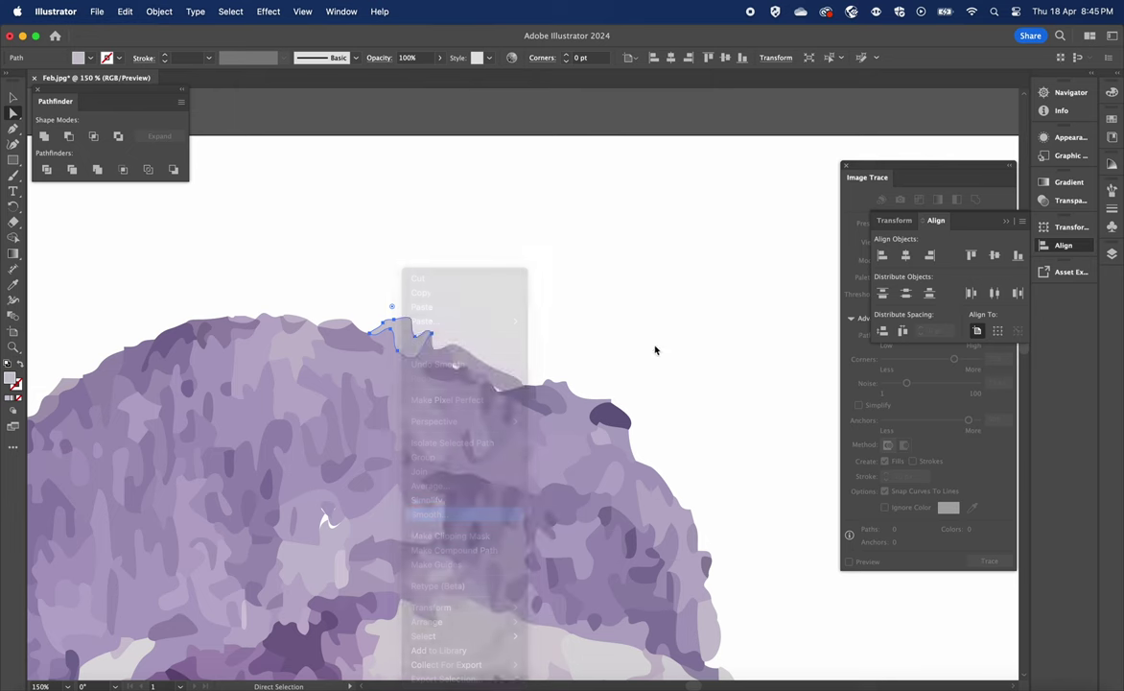
pyautogui.click(511, 401)
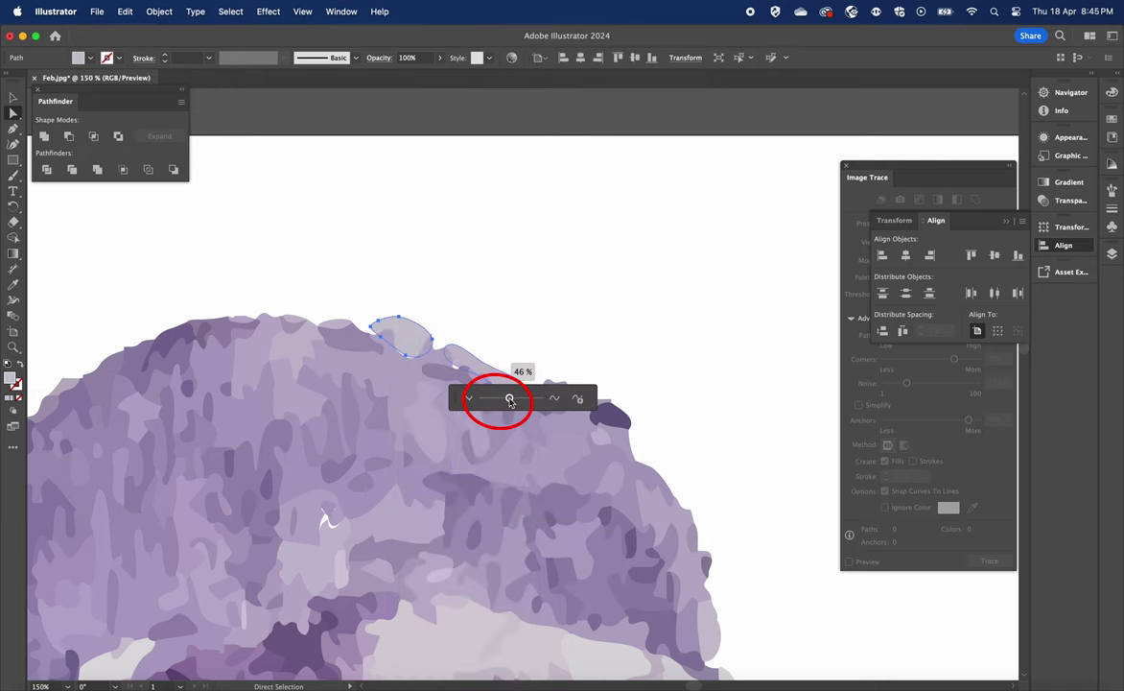
pyautogui.moveTo(504, 400); pyautogui.dragTo(499, 257)
pyautogui.click(466, 303)
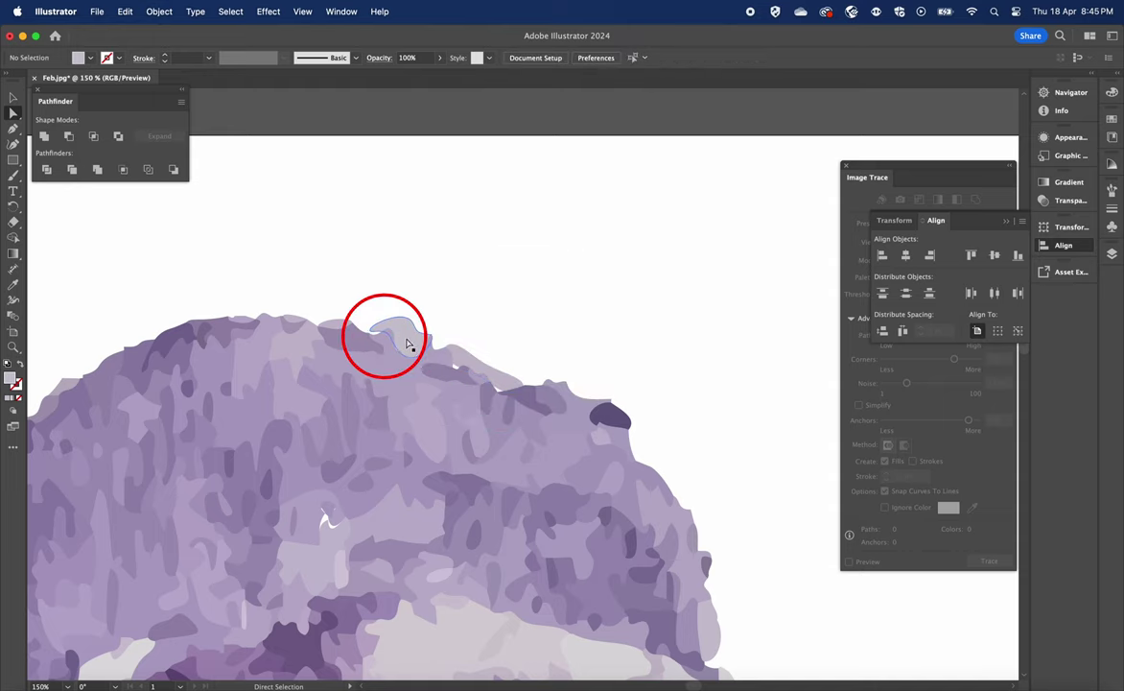
pyautogui.moveTo(407, 344); pyautogui.dragTo(495, 386)
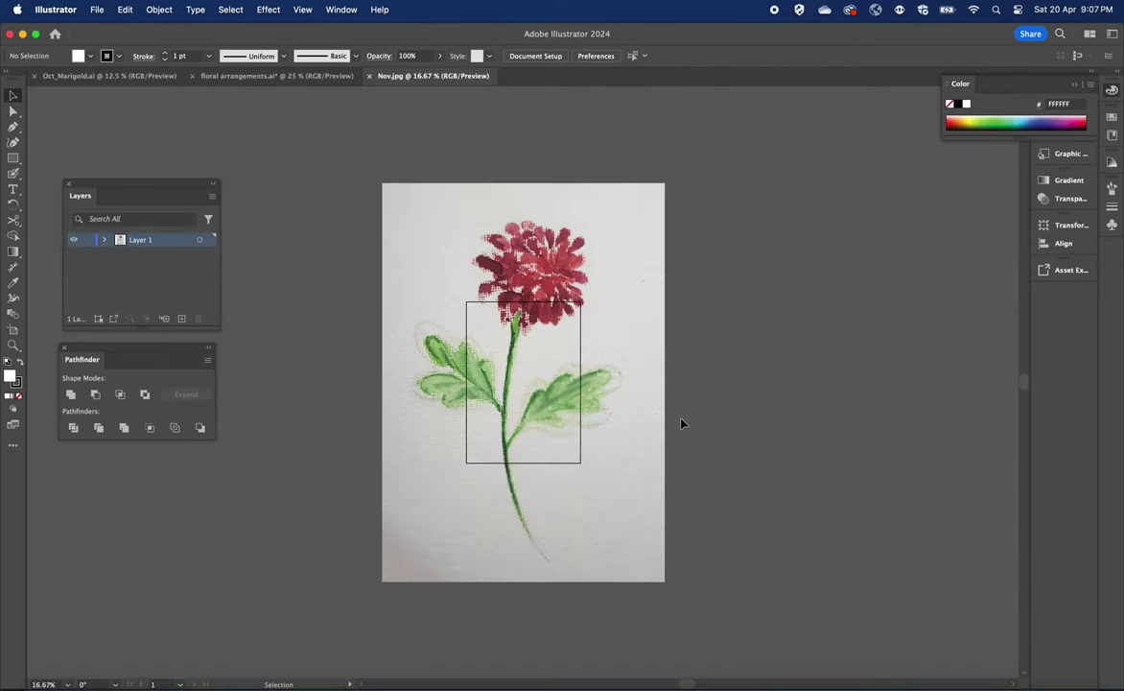
# Step: Resize the artboard in Nov.jpg to match the full extent of the chrysanthemum photo
pyautogui.hotkey('shift', 'o')
pyautogui.moveTo(466, 303); pyautogui.dragTo(383, 181)
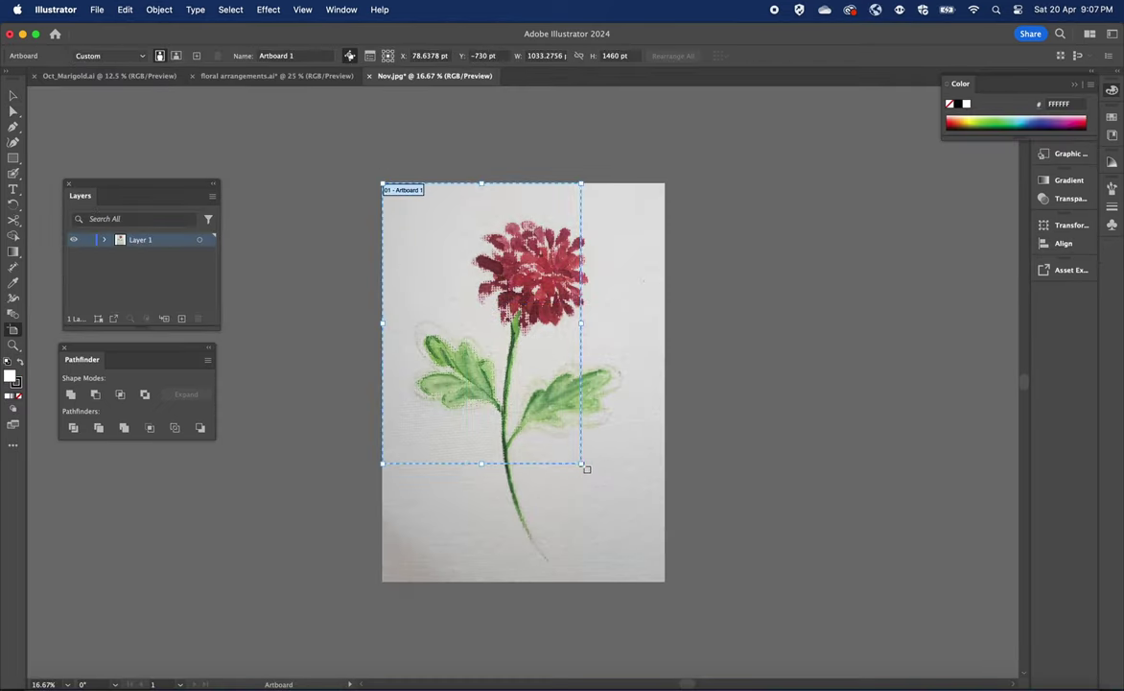
pyautogui.moveTo(582, 465); pyautogui.dragTo(665, 582)
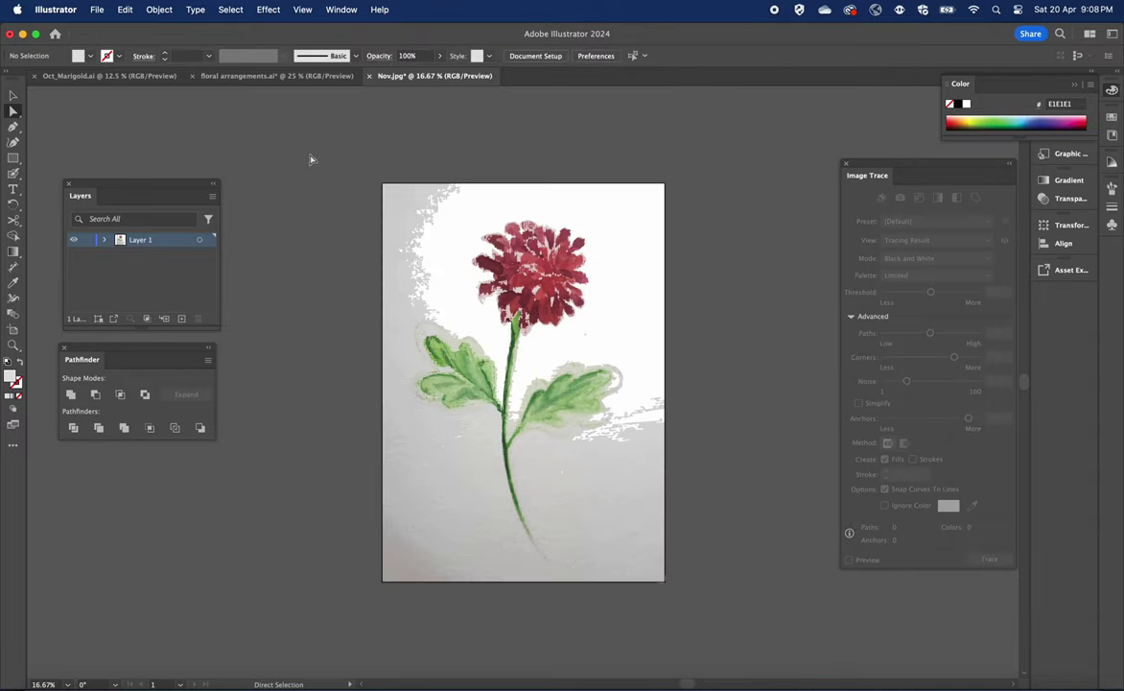
# Step: Delete the grey traced background areas around the chrysanthemum's flower, leaves and stem
pyautogui.click(412, 249)
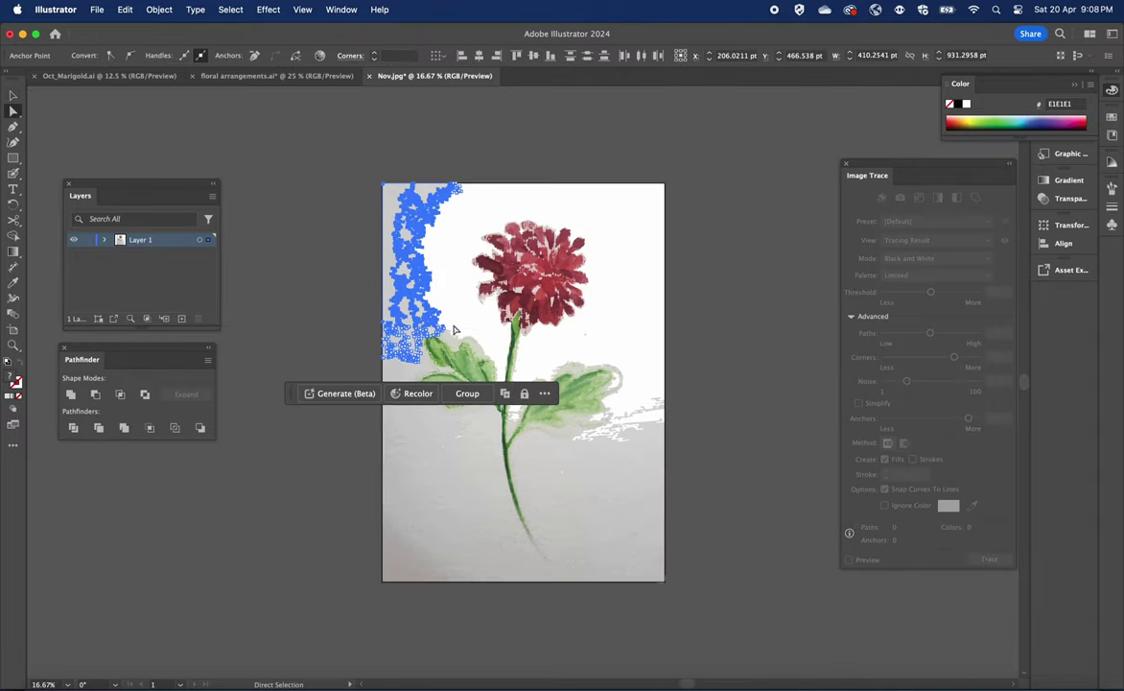
pyautogui.press('BackSpace')
pyautogui.click(631, 540)
pyautogui.press('BackSpace')
pyautogui.moveTo(626, 382); pyautogui.dragTo(556, 350)
pyautogui.press('BackSpace')
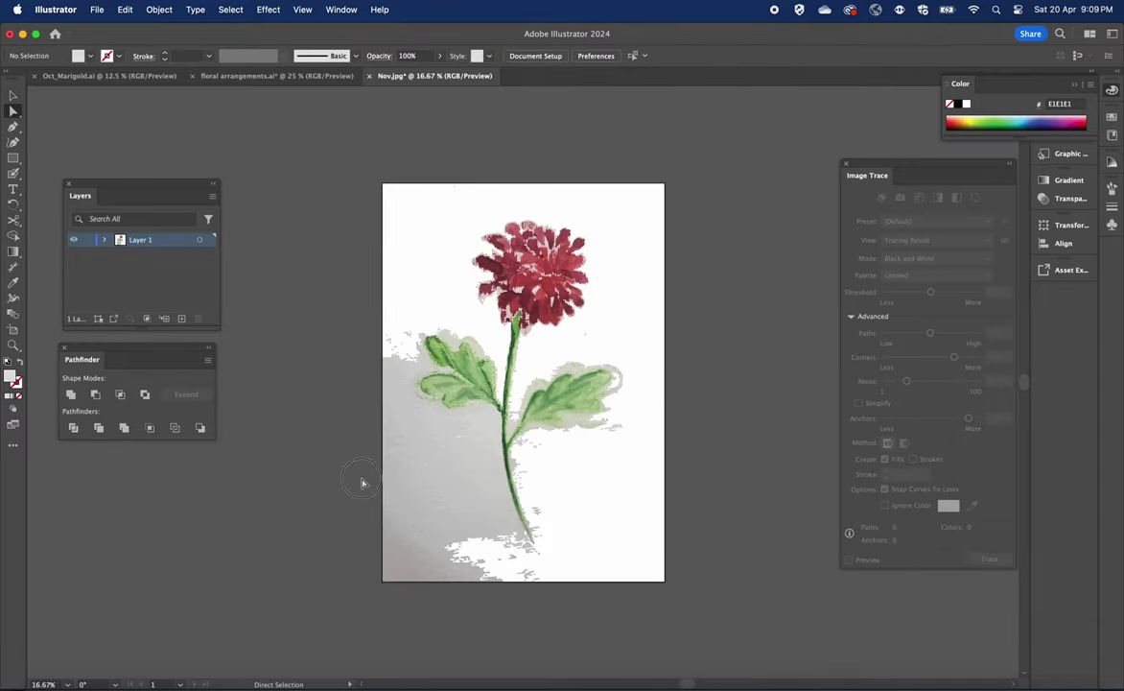
pyautogui.moveTo(349, 451); pyautogui.dragTo(488, 536)
pyautogui.press('BackSpace')
pyautogui.moveTo(447, 374); pyautogui.dragTo(467, 409)
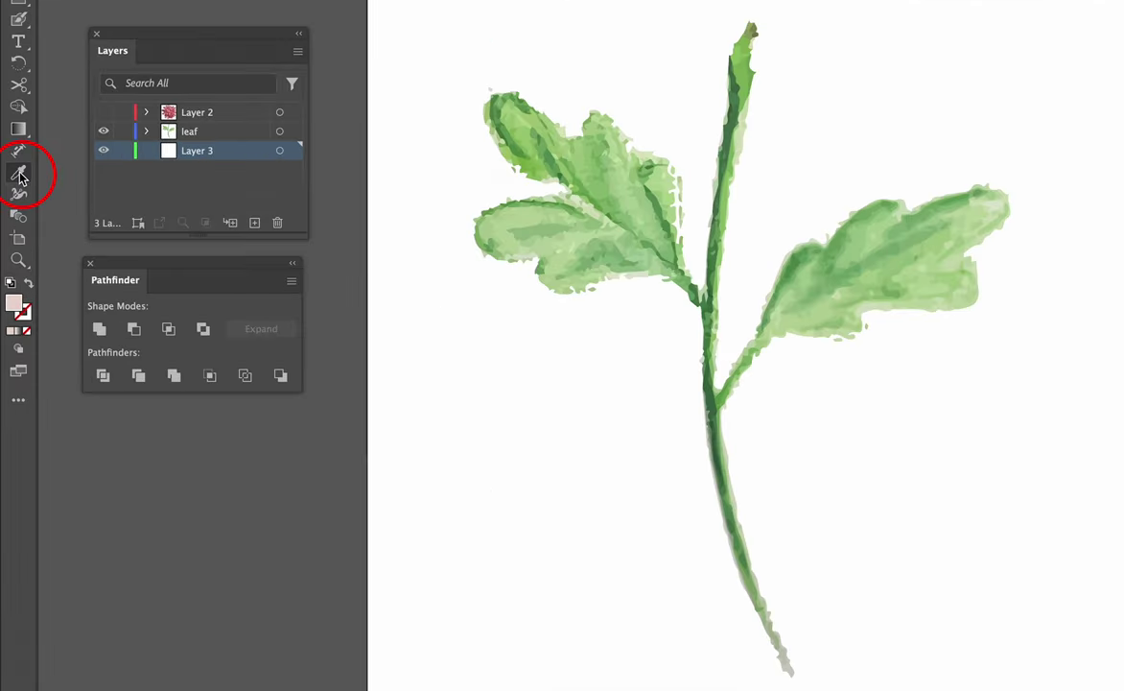
# Step: Sample a light green from the left leaf with the Eyedropper and activate the Blob Brush with that colour
pyautogui.press('i')
pyautogui.click(649, 166)
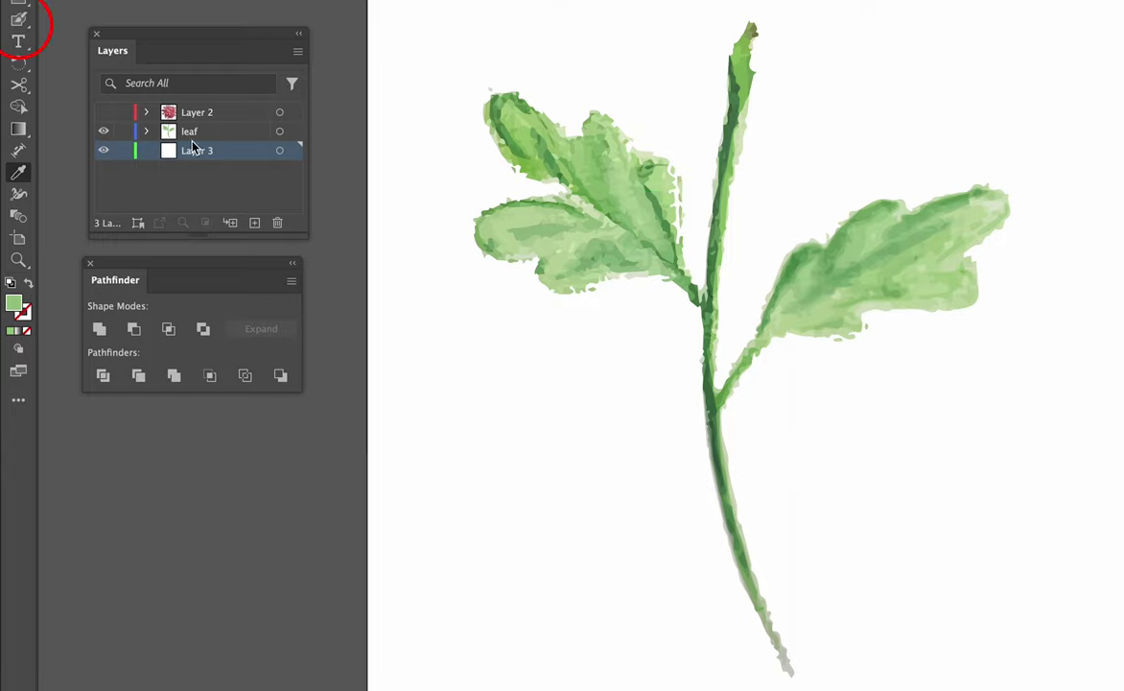
pyautogui.click(20, 21)
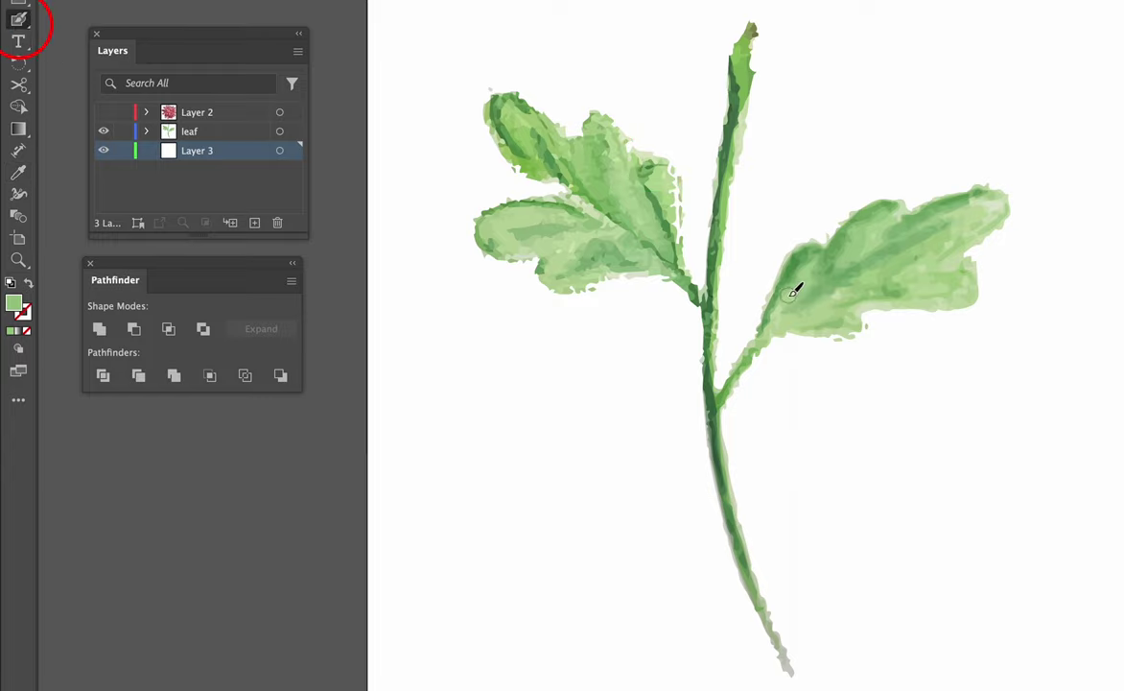
# Step: Paint smooth light green edges along the left leaf's ragged lobes on Layer 3 with the Blob Brush
pyautogui.press('super+=')
pyautogui.press('super+=')
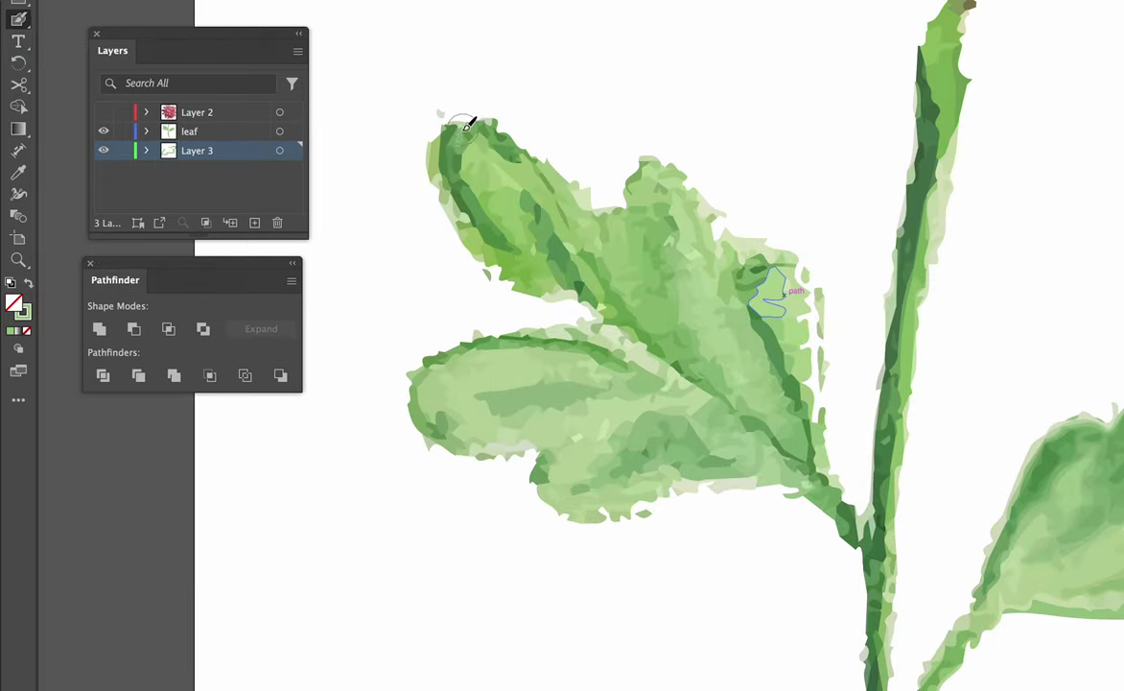
pyautogui.moveTo(470, 125); pyautogui.dragTo(559, 189)
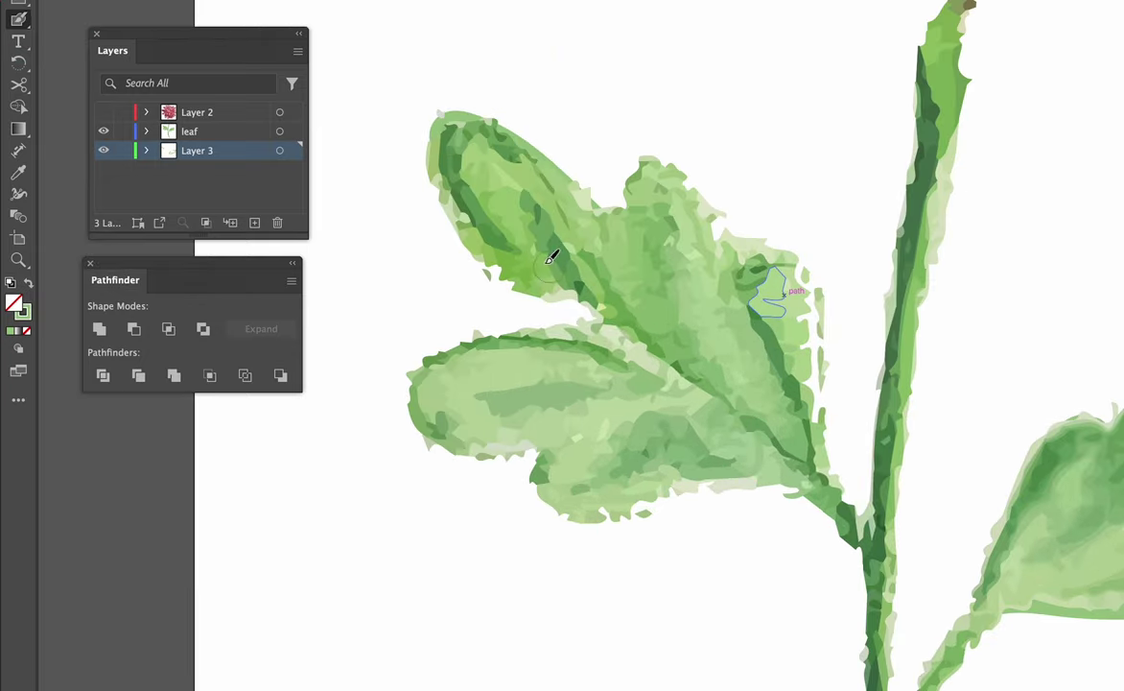
pyautogui.moveTo(450, 179); pyautogui.dragTo(516, 275)
pyautogui.moveTo(634, 182); pyautogui.dragTo(687, 195)
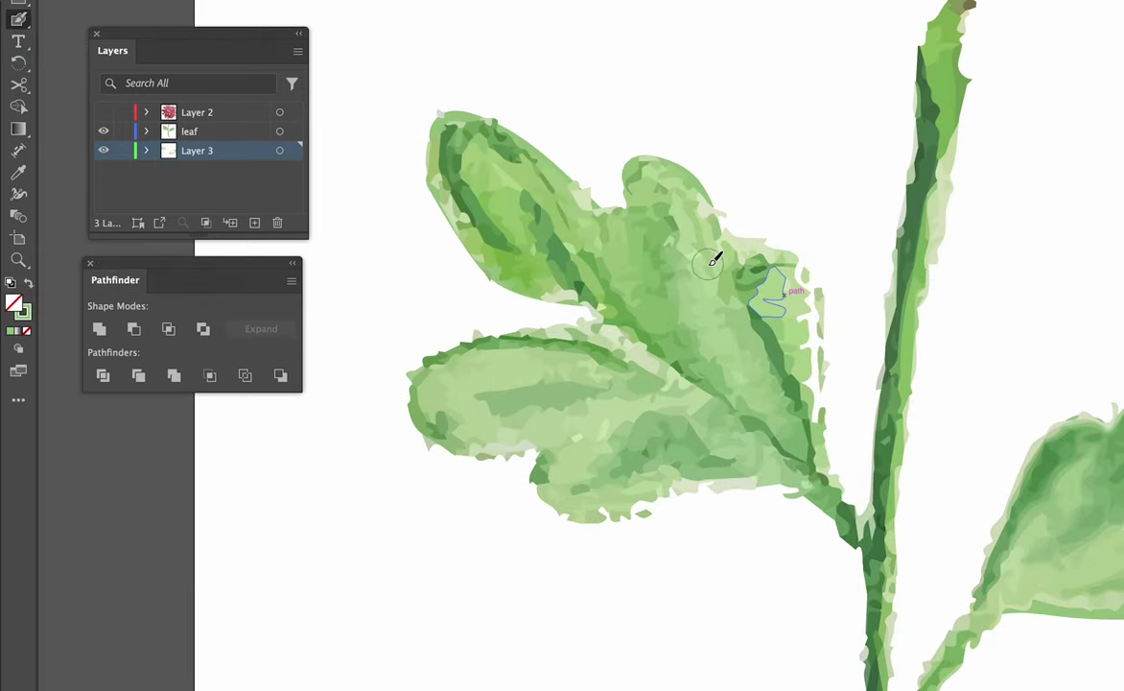
pyautogui.moveTo(732, 253)
pyautogui.mouseDown()
pyautogui.moveTo(813, 371)
pyautogui.moveTo(815, 455)
pyautogui.mouseUp()
pyautogui.moveTo(739, 341); pyautogui.dragTo(730, 231)
pyautogui.moveTo(612, 220)
pyautogui.mouseDown()
pyautogui.moveTo(528, 227)
pyautogui.moveTo(435, 257)
pyautogui.moveTo(417, 291)
pyautogui.moveTo(524, 340)
pyautogui.mouseUp()
pyautogui.moveTo(682, 306); pyautogui.dragTo(586, 241)
pyautogui.moveTo(458, 318)
pyautogui.mouseDown()
pyautogui.moveTo(530, 329)
pyautogui.moveTo(689, 283)
pyautogui.mouseUp()
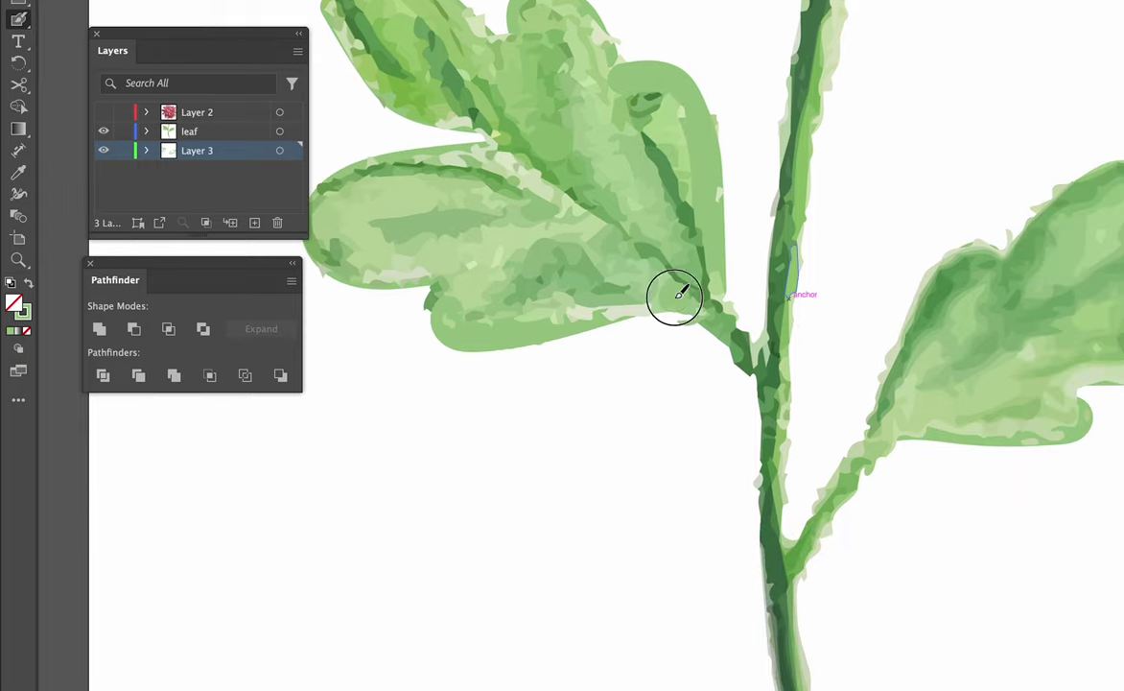
# Step: Remove protruding anchor points from the green shape at the left leaf's base with the Pen tool
pyautogui.press('[')
pyautogui.hotkey('ctrl', '+')
pyautogui.hotkey('ctrl', '+')
pyautogui.hotkey('ctrl', '+')
pyautogui.press('a')
pyautogui.click(802, 321)
pyautogui.press('p')
pyautogui.click(793, 329)
pyautogui.click(773, 316)
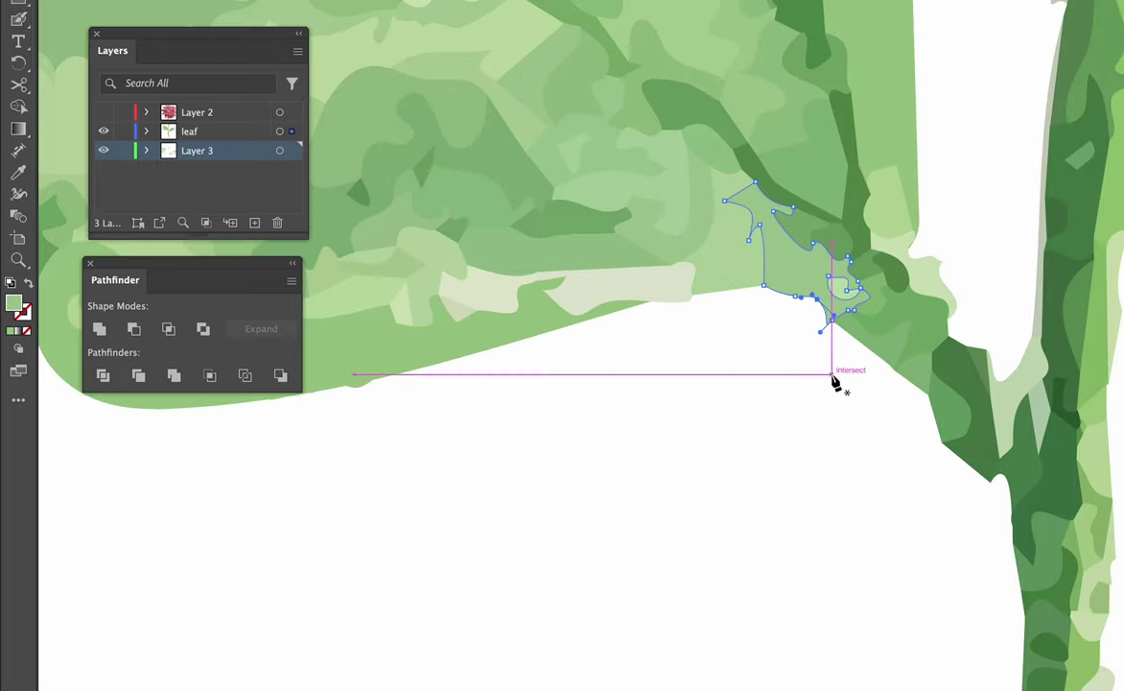
pyautogui.scroll(-3, 833, 382)
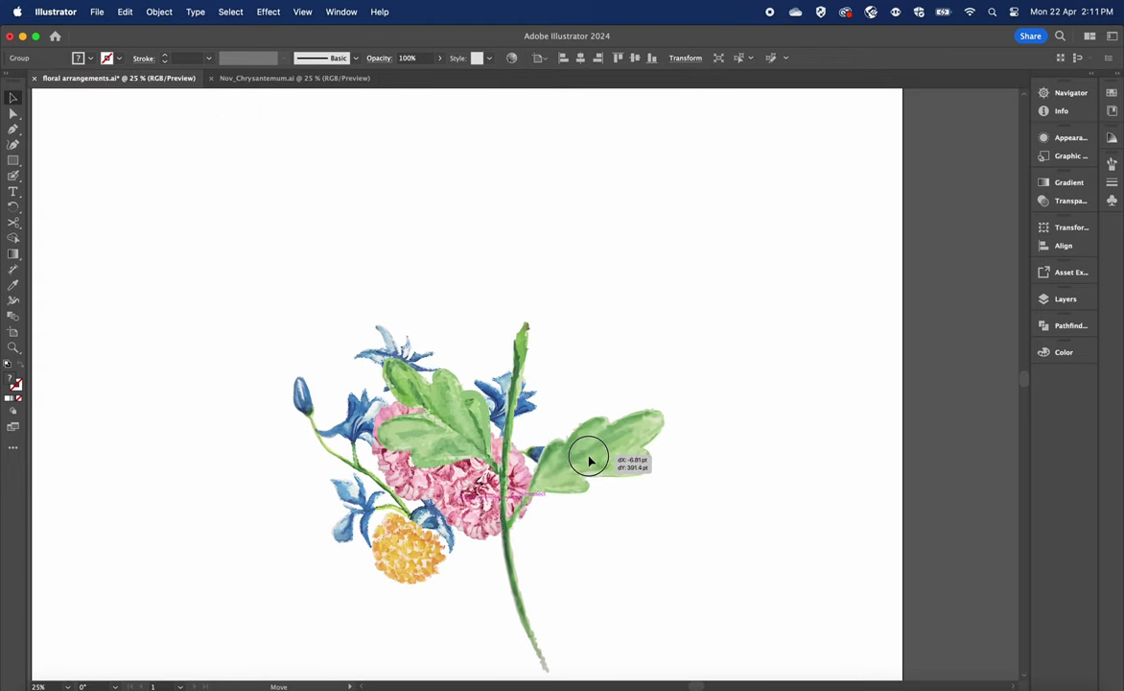
# Step: Move the leafy stem over the bouquet in floral arrangements.ai, send it to the back and rotate it
pyautogui.moveTo(590, 460); pyautogui.dragTo(588, 482)
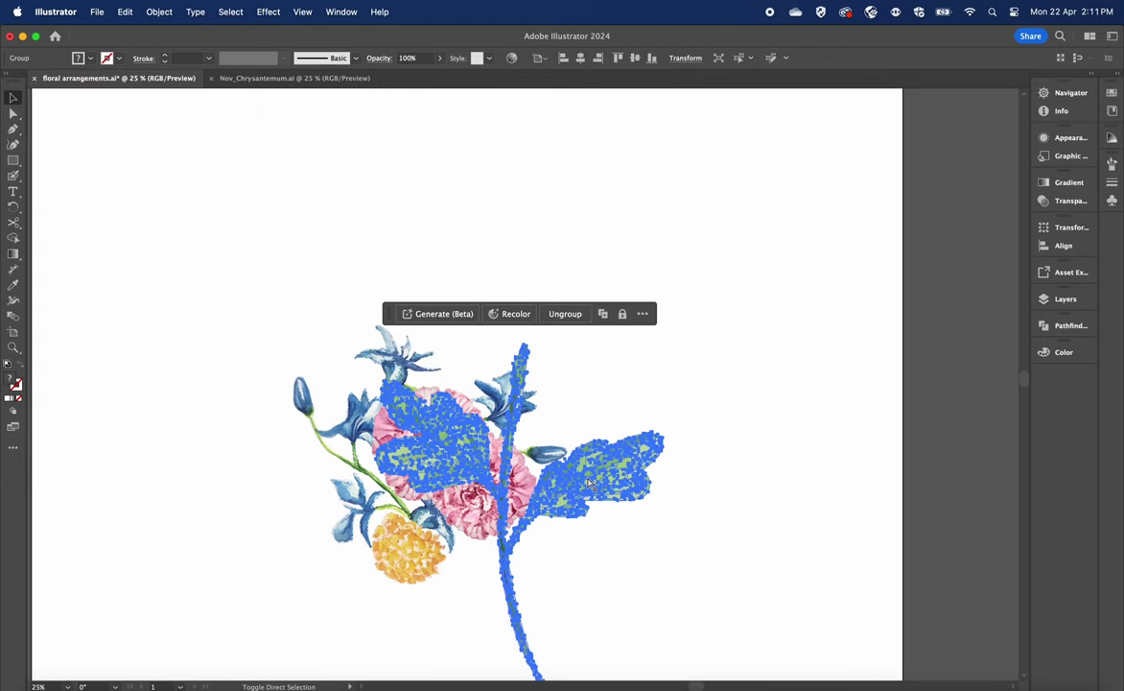
pyautogui.press('super+shift+[')
pyautogui.press('r')
pyautogui.moveTo(745, 440); pyautogui.dragTo(494, 546)
# Step: Scale down the leafy stem and place it behind the lower carnation's lower-right edge
pyautogui.press('v')
pyautogui.scroll(-3, 514, 545)
pyautogui.moveTo(683, 549); pyautogui.dragTo(537, 431)
pyautogui.moveTo(535, 376); pyautogui.dragTo(564, 403)
# Step: Recolor the leafy stem to a slightly more vivid green using the colour wheel and prominent colours
pyautogui.click(481, 506)
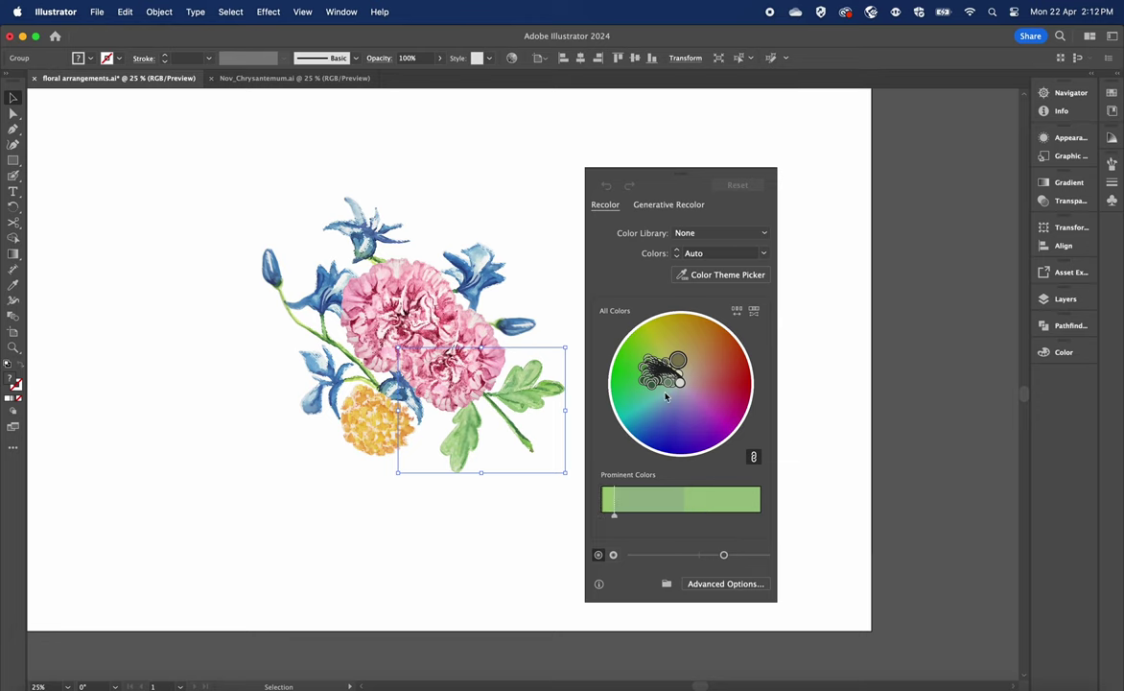
pyautogui.moveTo(633, 375)
pyautogui.mouseDown()
pyautogui.moveTo(625, 394)
pyautogui.moveTo(627, 374)
pyautogui.mouseUp()
pyautogui.moveTo(640, 517); pyautogui.dragTo(665, 508)
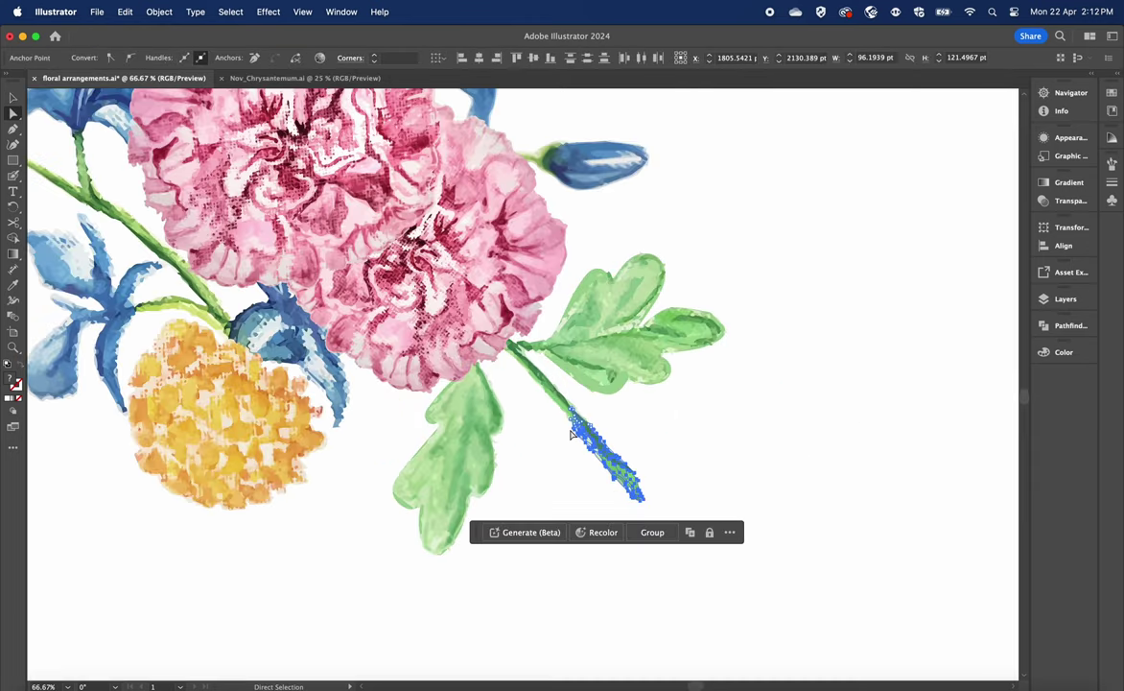
# Step: Delete the leftover stem that extends beyond the leaf junction below the carnation
pyautogui.press('Delete')
pyautogui.press('Delete')
pyautogui.click(529, 372)
pyautogui.press('Delete')
# Step: Delete the stray green fragments at the cut end of the stem beside the carnation
pyautogui.press('super+equal')
pyautogui.press('super+equal')
pyautogui.press('super+equal')
pyautogui.press('super+equal')
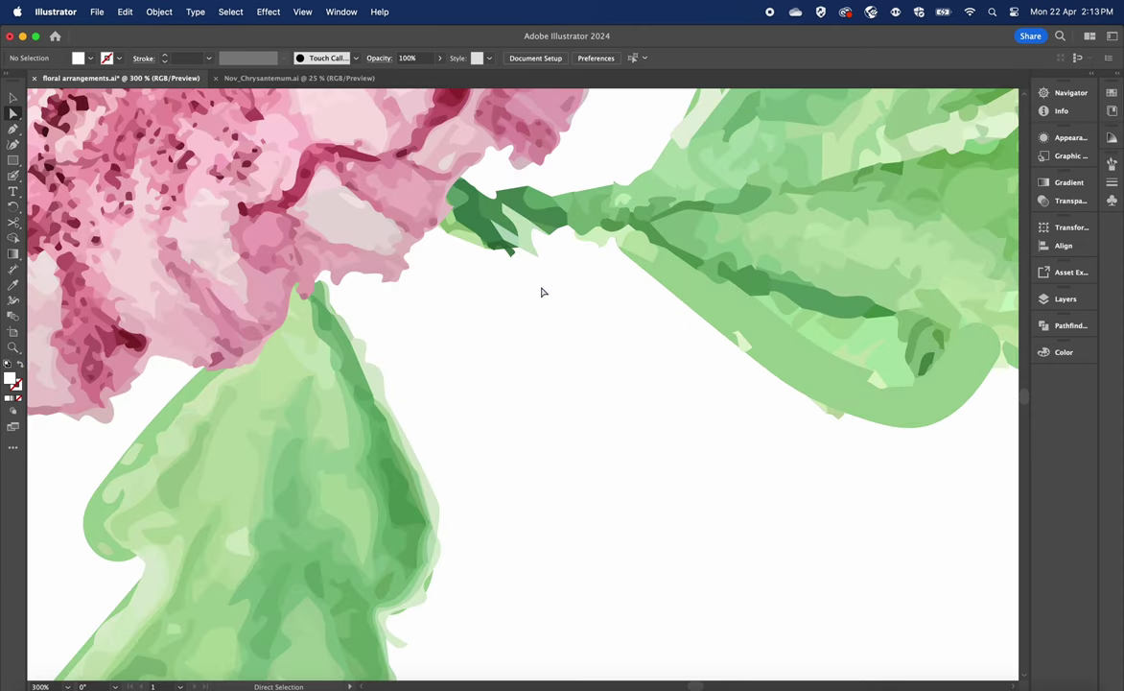
pyautogui.moveTo(540, 286); pyautogui.dragTo(488, 255)
pyautogui.click(512, 252)
pyautogui.press('Delete')
pyautogui.click(491, 252)
pyautogui.press('Delete')
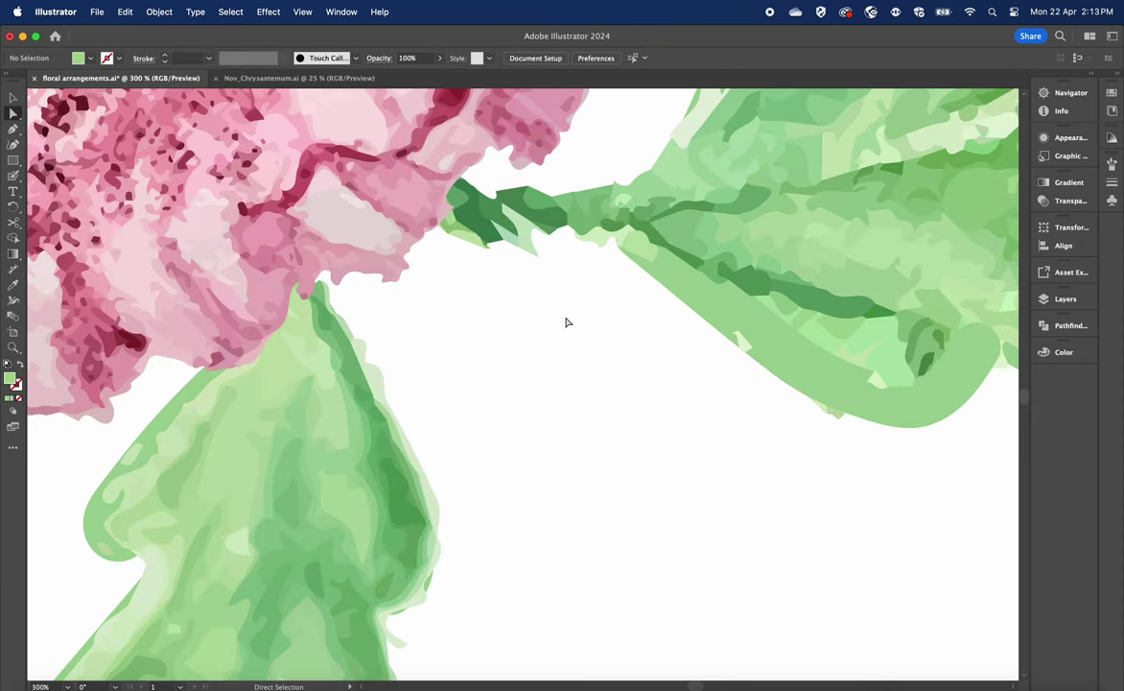
# Step: Select the pale green shape at the stem's cut edge and remove its protruding anchor point with the Pen tool
pyautogui.click(535, 251)
pyautogui.press('p')
pyautogui.click(519, 248)
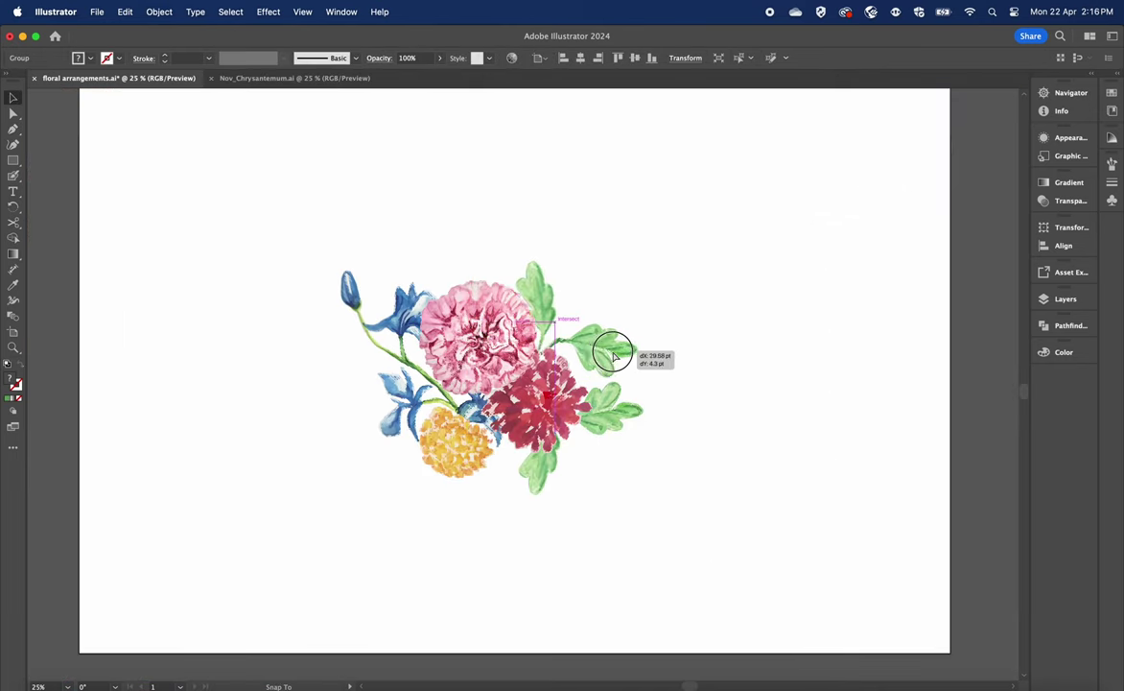
# Step: Nudge the upper leaf sprig up and outward, and shift the blue flower stem closer to the carnation
pyautogui.moveTo(604, 347); pyautogui.dragTo(616, 341)
pyautogui.click(745, 320)
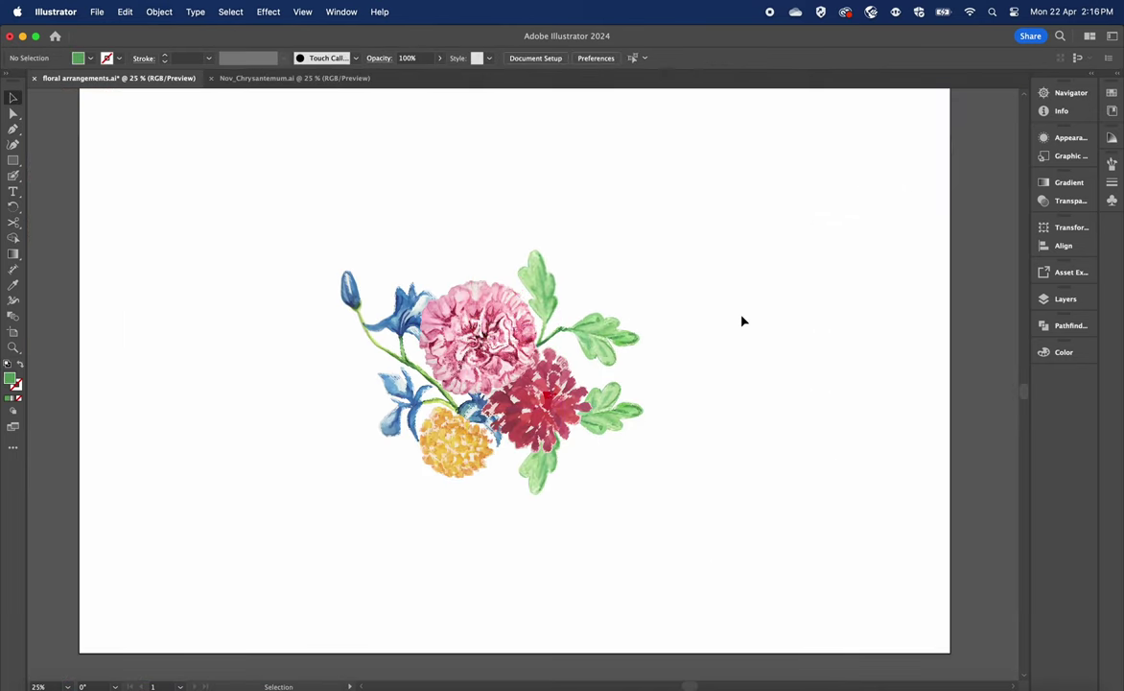
pyautogui.moveTo(384, 327)
pyautogui.mouseDown()
pyautogui.moveTo(479, 393)
pyautogui.moveTo(400, 315)
pyautogui.moveTo(395, 327)
pyautogui.mouseUp()
pyautogui.click(544, 401)
pyautogui.press('cmd+equal')
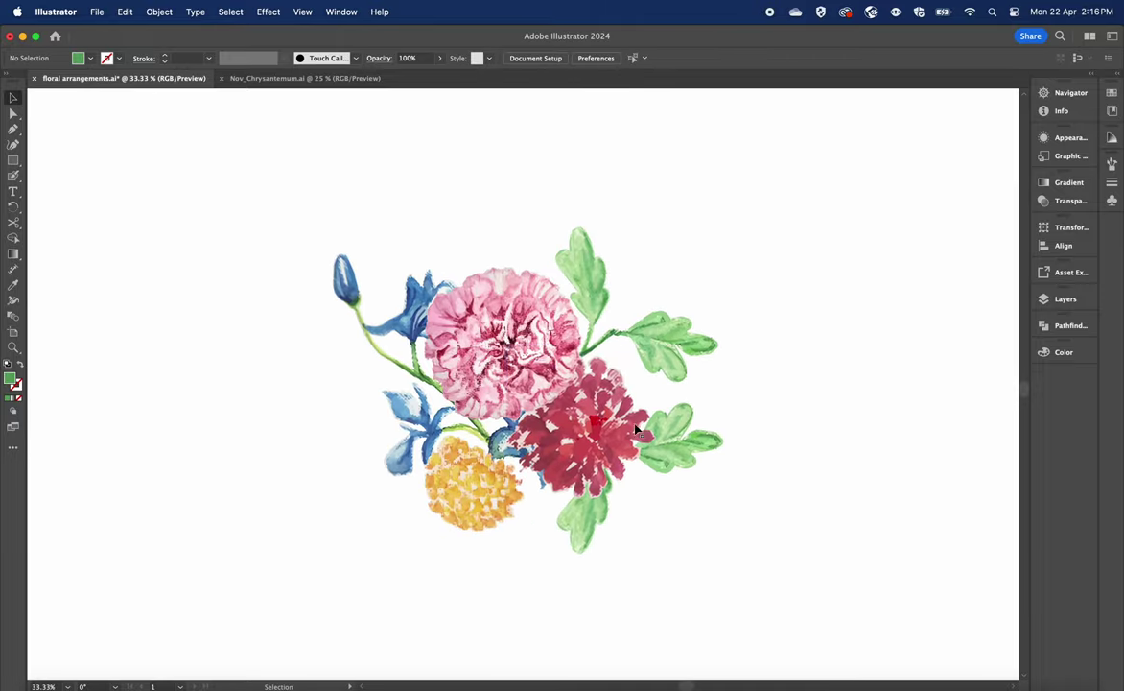
# Step: Fine-tune the rotation and position of the bouquet's leaves, and shift the blue flower stem slightly up and outward
pyautogui.press('r')
pyautogui.moveTo(871, 411); pyautogui.dragTo(870, 413)
pyautogui.press('v')
pyautogui.click(863, 315)
pyautogui.moveTo(595, 274)
pyautogui.mouseDown()
pyautogui.moveTo(591, 287)
pyautogui.moveTo(596, 270)
pyautogui.mouseUp()
pyautogui.click(849, 266)
pyautogui.moveTo(850, 265); pyautogui.dragTo(840, 298)
pyautogui.click(383, 339)
pyautogui.moveTo(396, 354); pyautogui.dragTo(386, 339)
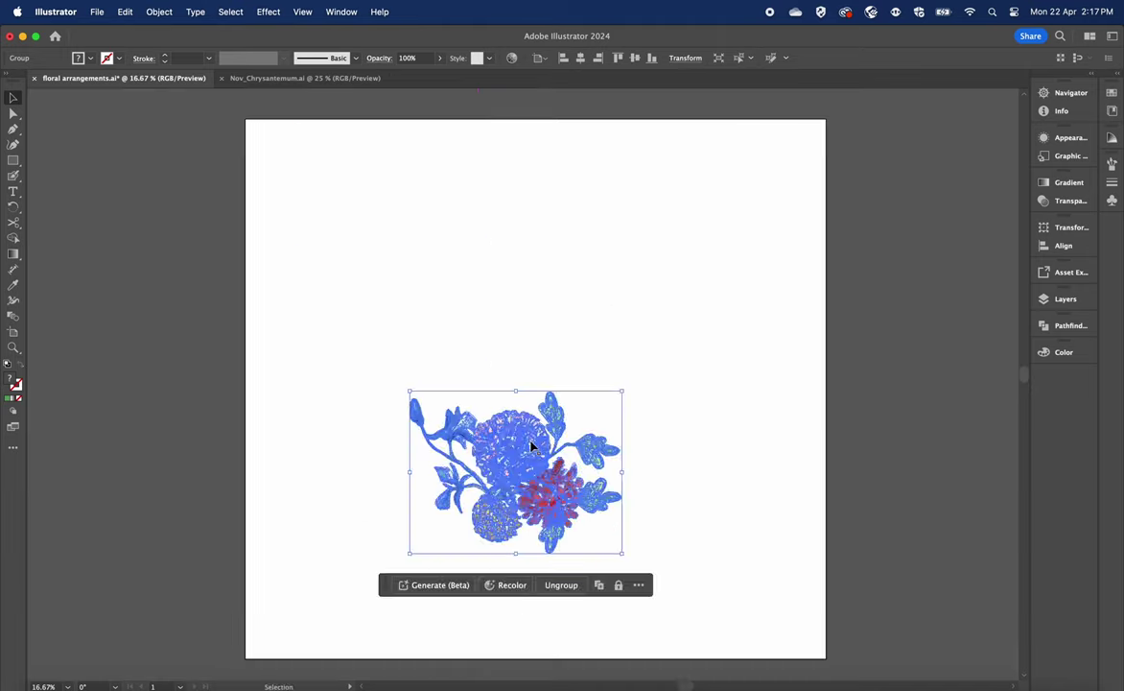
# Step: Arrange three copies of the grouped bouquet in an evenly spaced row along the artboard's top edge
pyautogui.moveTo(532, 447); pyautogui.dragTo(753, 206)
pyautogui.click(748, 209)
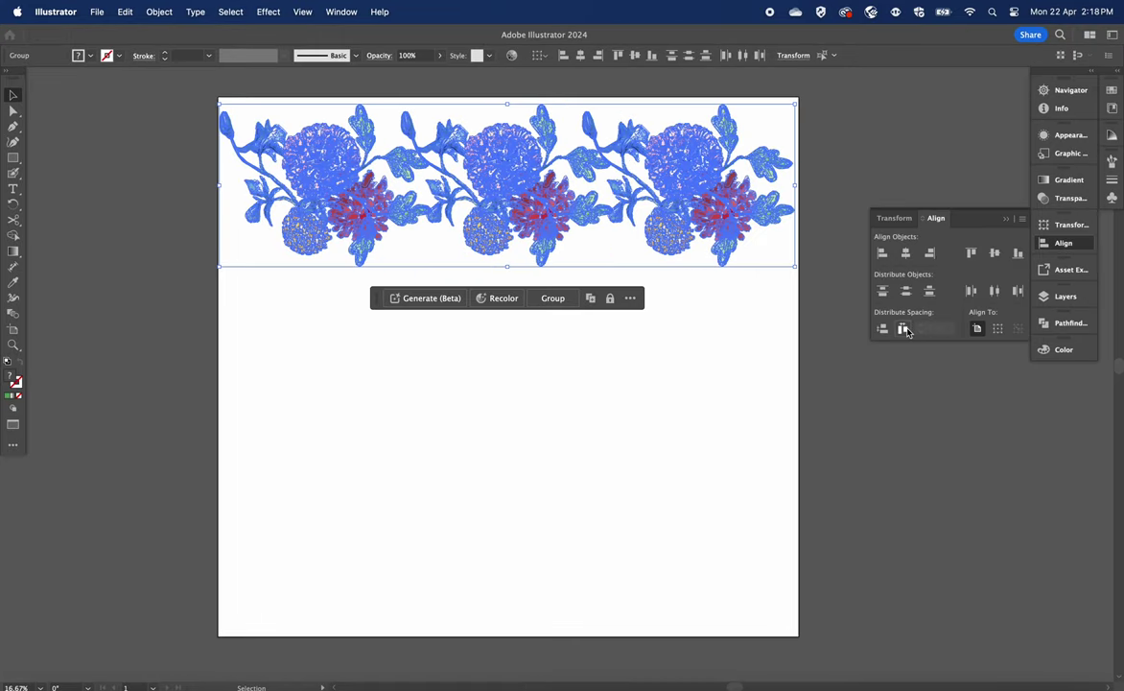
pyautogui.click(749, 348)
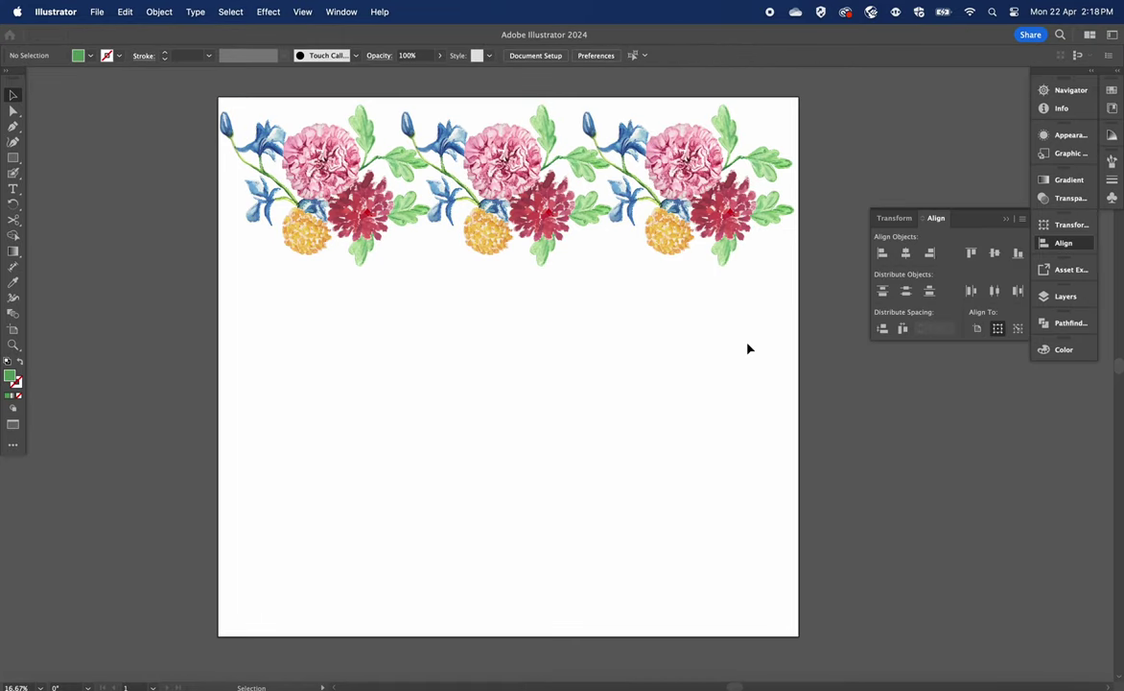
# Step: Duplicate the whole row of three bouquets directly below the first row
pyautogui.press('super+a')
pyautogui.press('super+minus')
pyautogui.moveTo(414, 216); pyautogui.dragTo(414, 343)
pyautogui.click(821, 270)
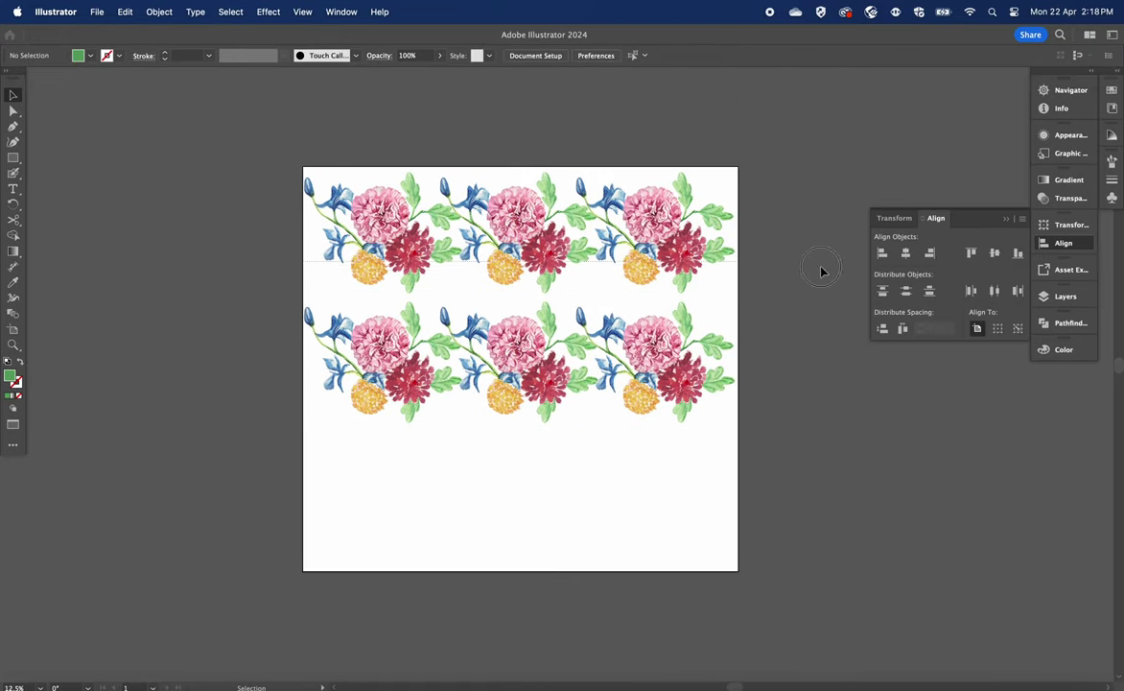